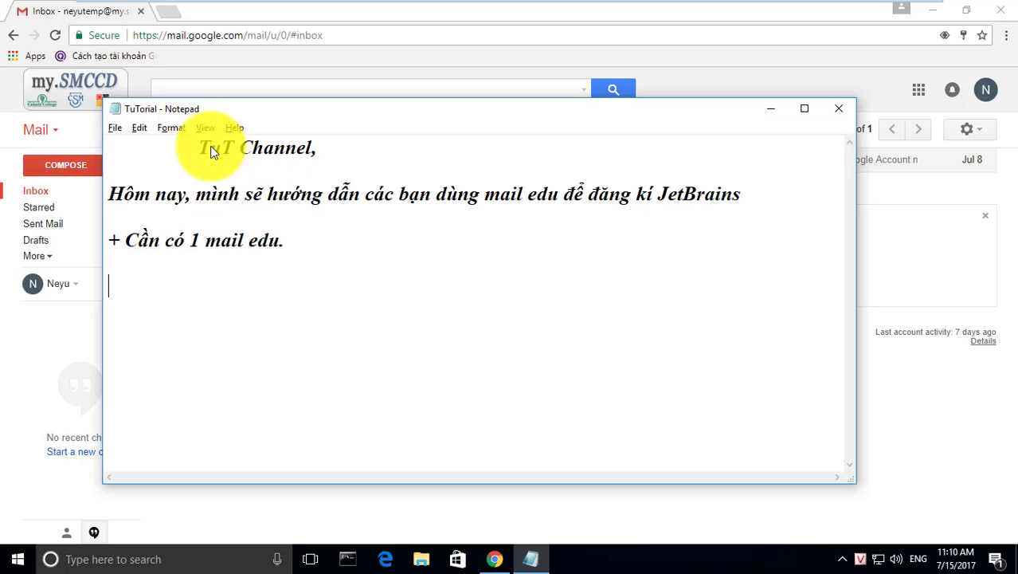
# Step: Highlight the TuT Channel heading and the JetBrains registration line in the Notepad notes
pyautogui.moveTo(197, 158); pyautogui.dragTo(318, 145)
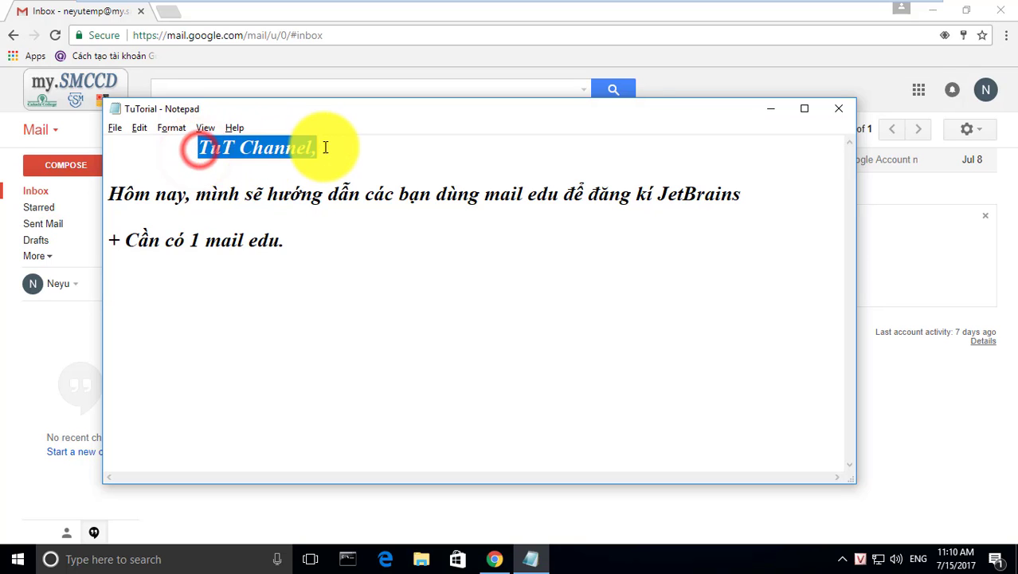
pyautogui.click(325, 147)
pyautogui.moveTo(112, 194); pyautogui.dragTo(745, 196)
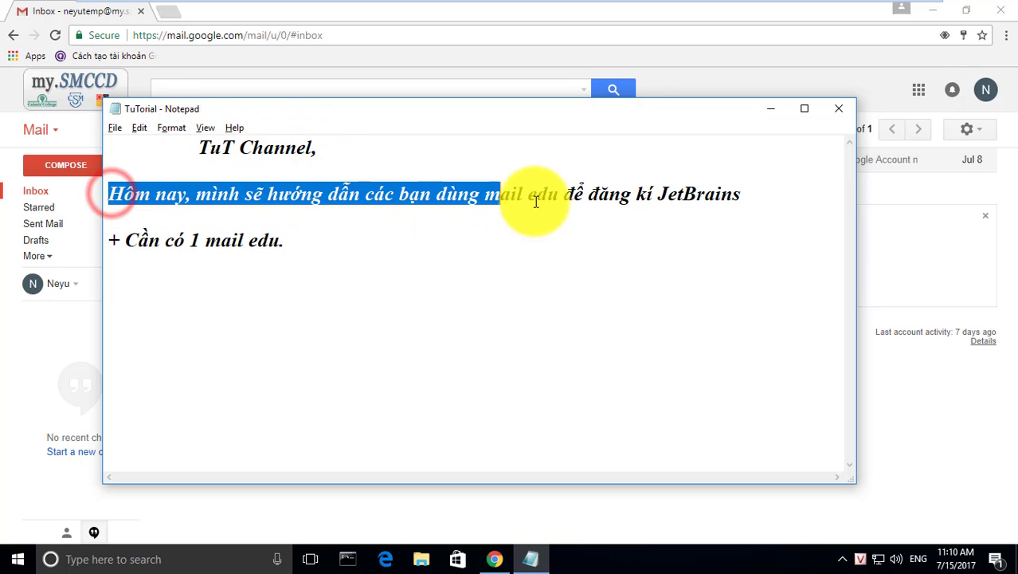
pyautogui.click(753, 199)
pyautogui.click(302, 244)
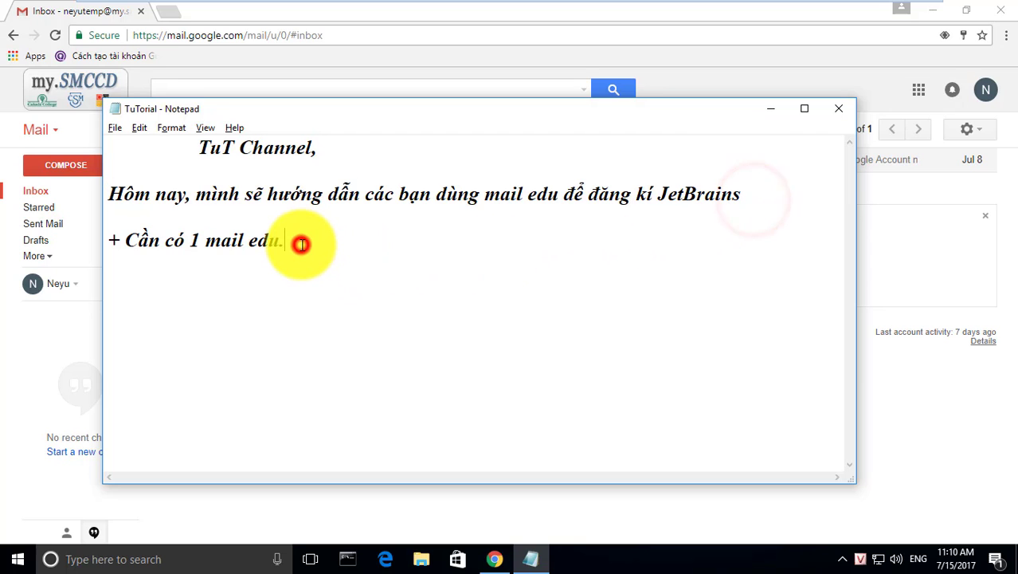
# Step: Minimize Notepad to reveal the Gmail inbox, restoring it briefly once
pyautogui.click(784, 118)
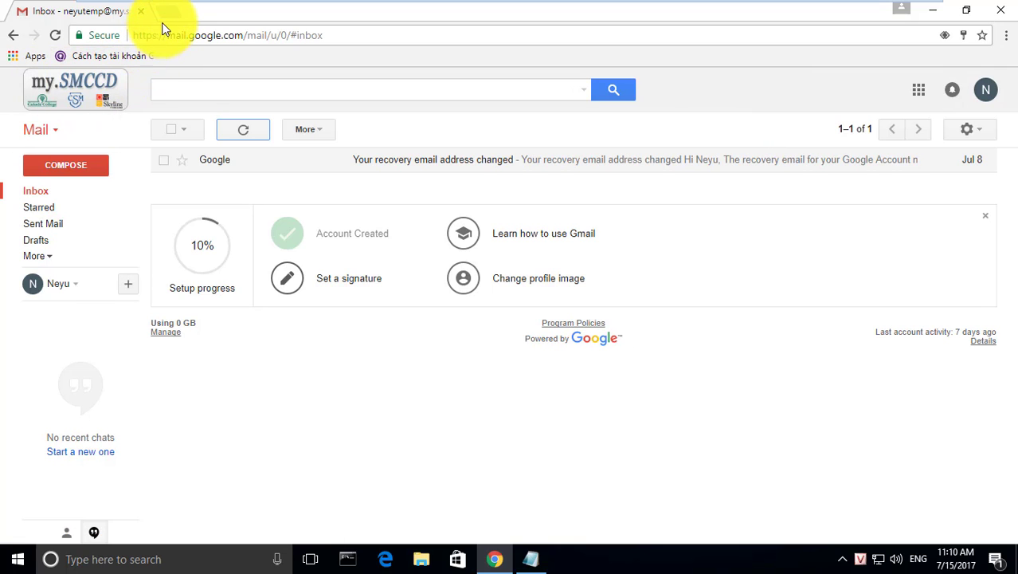
pyautogui.click(532, 560)
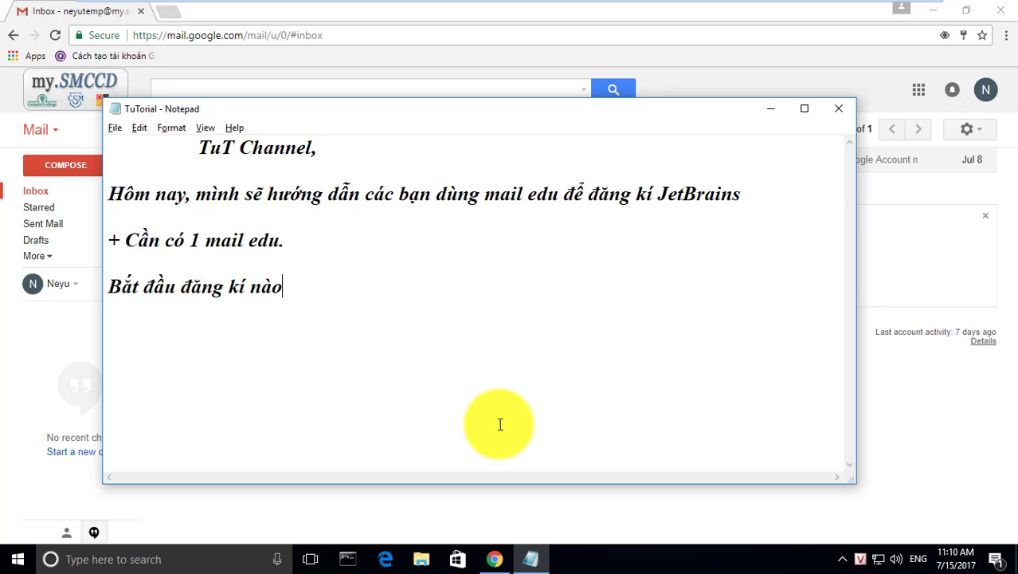
pyautogui.click(775, 109)
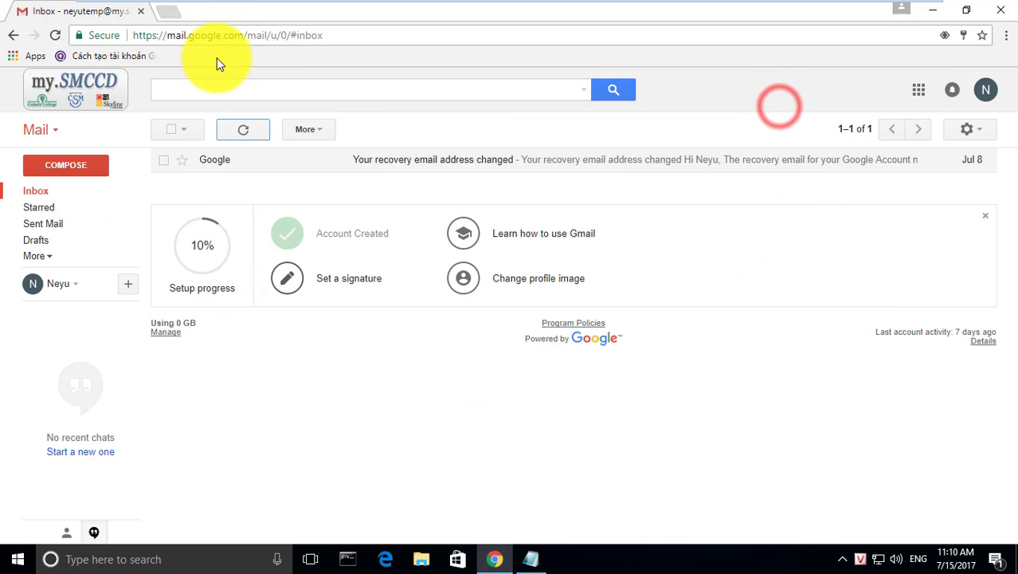
# Step: Google 'jetbrains for student' in a new tab and open the JetBrains free-for-students result
pyautogui.click(171, 16)
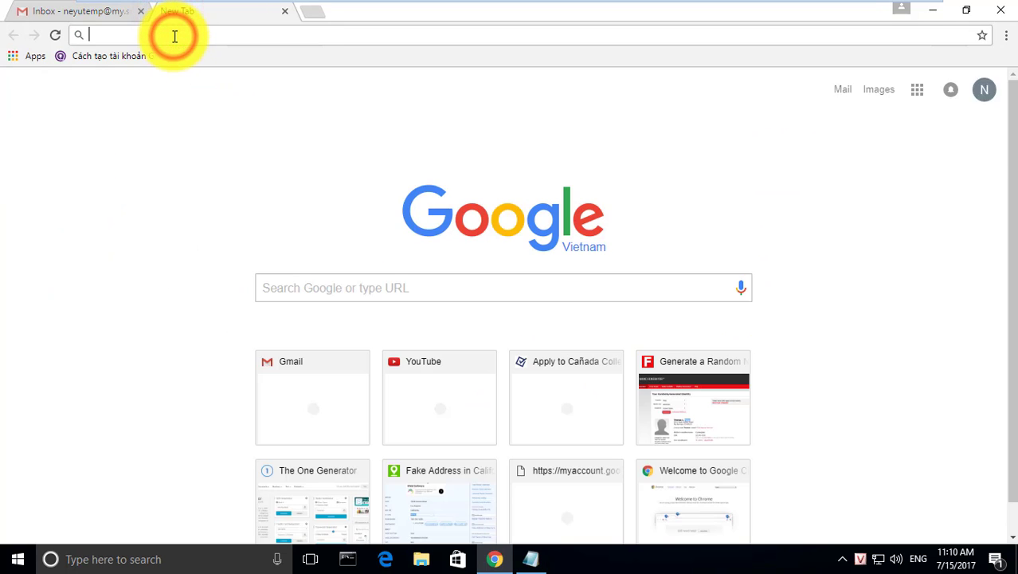
pyautogui.write('jetbrai')
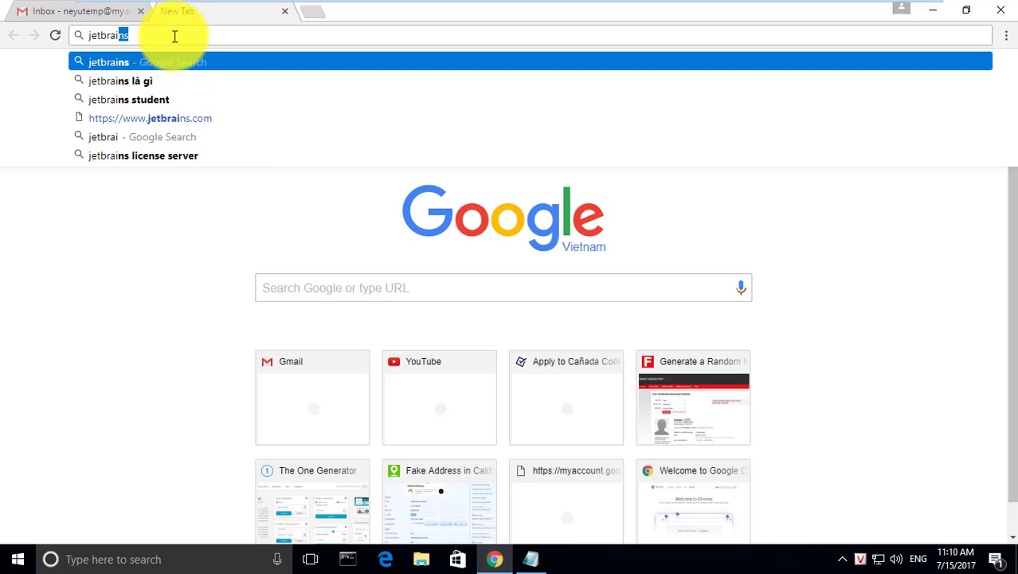
pyautogui.write('ns for s')
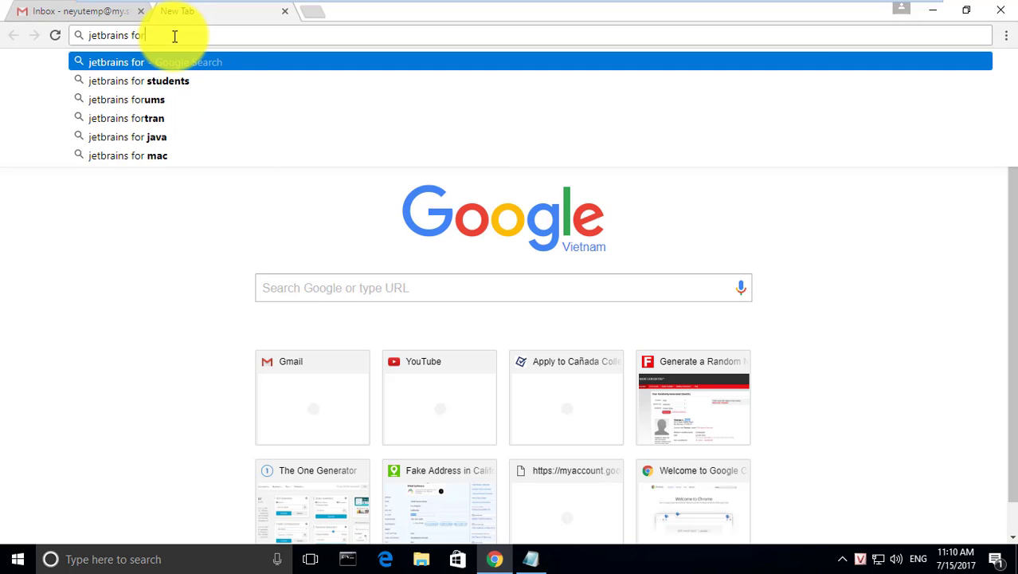
pyautogui.write('tud')
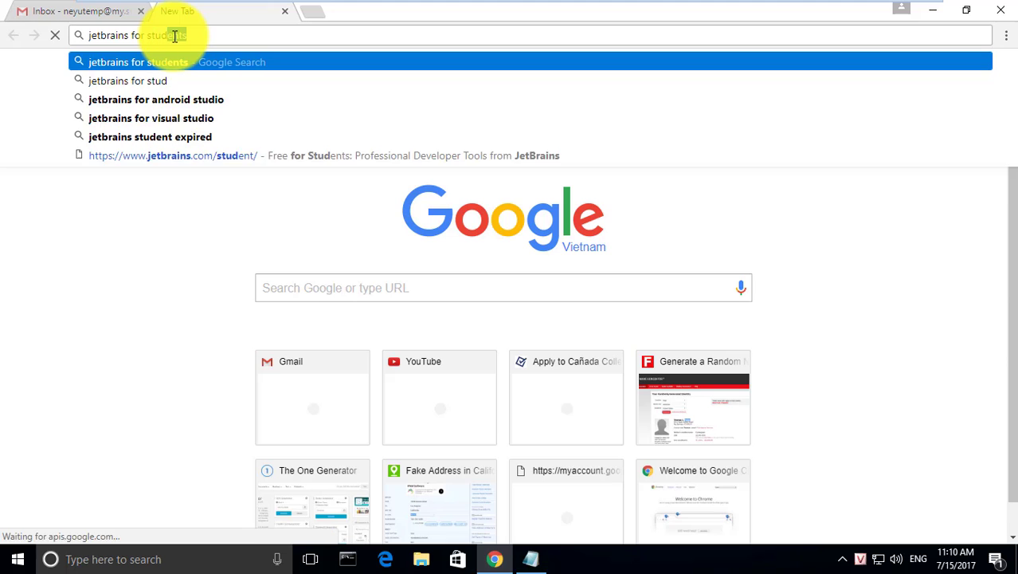
pyautogui.write('ent')
pyautogui.press('Return')
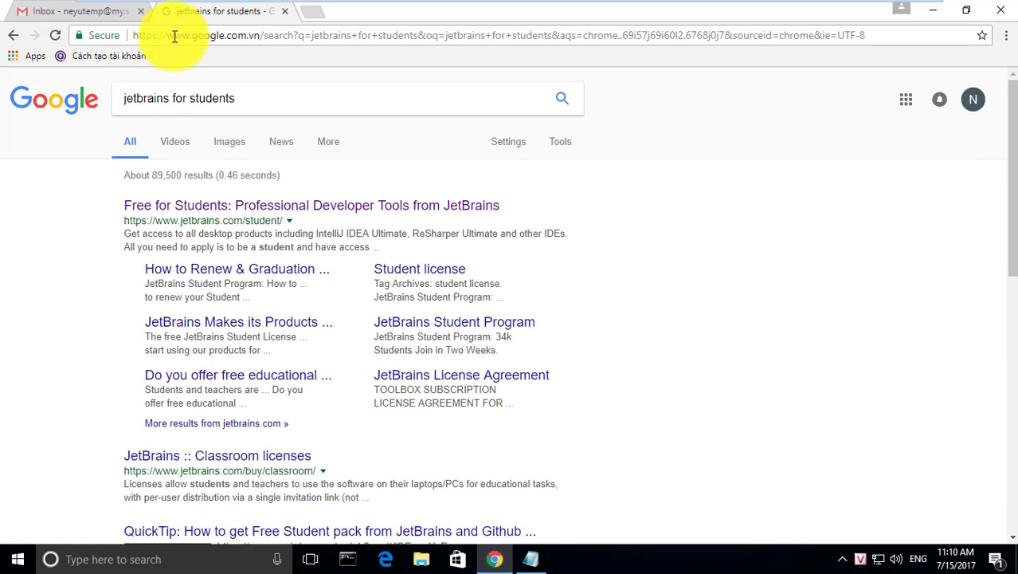
pyautogui.click(329, 214)
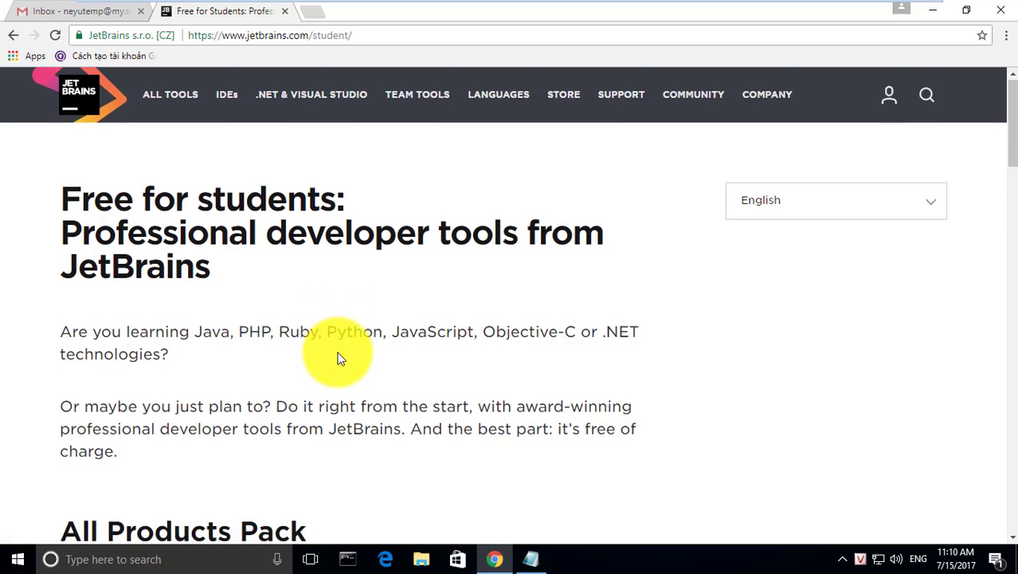
# Step: Scroll to the All Products Pack and start its free student application
pyautogui.scroll(-1, 337, 358)
pyautogui.moveTo(1009, 147); pyautogui.dragTo(1014, 217)
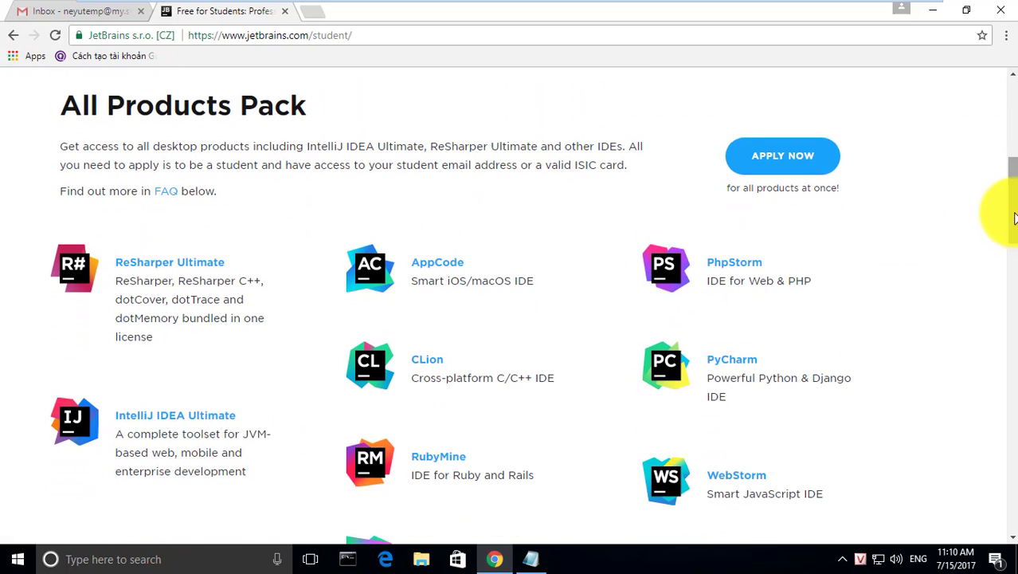
pyautogui.click(818, 172)
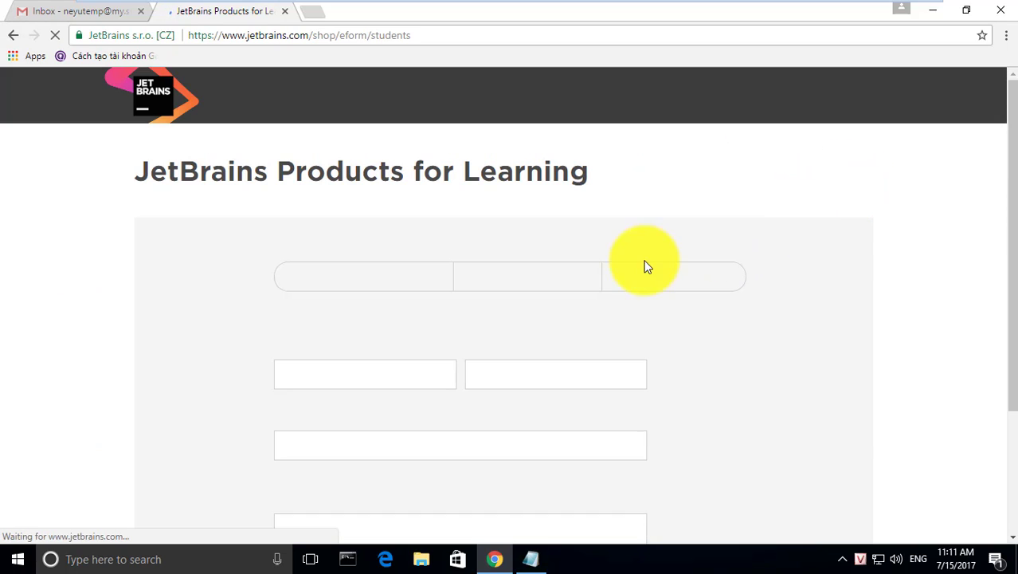
pyautogui.moveTo(1012, 205); pyautogui.dragTo(1009, 293)
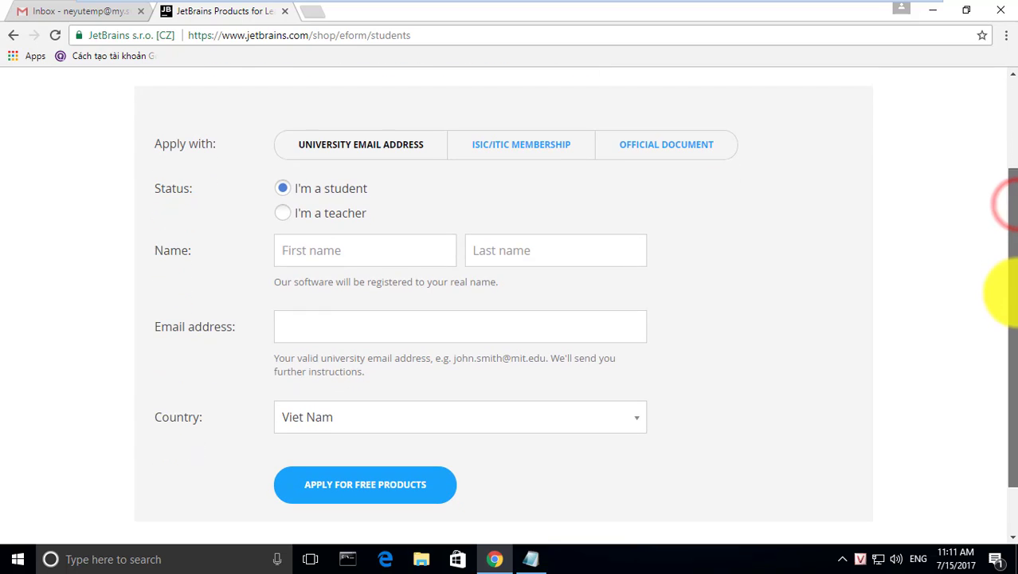
# Step: Enter the applicant's first name, last name and university email, choose Canada, and submit
pyautogui.click(427, 256)
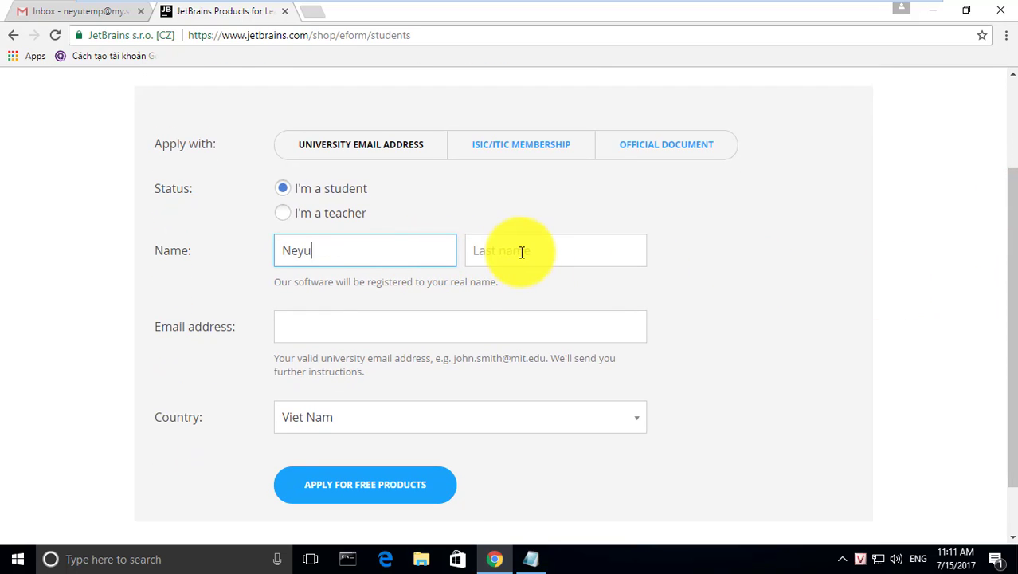
pyautogui.click(521, 252)
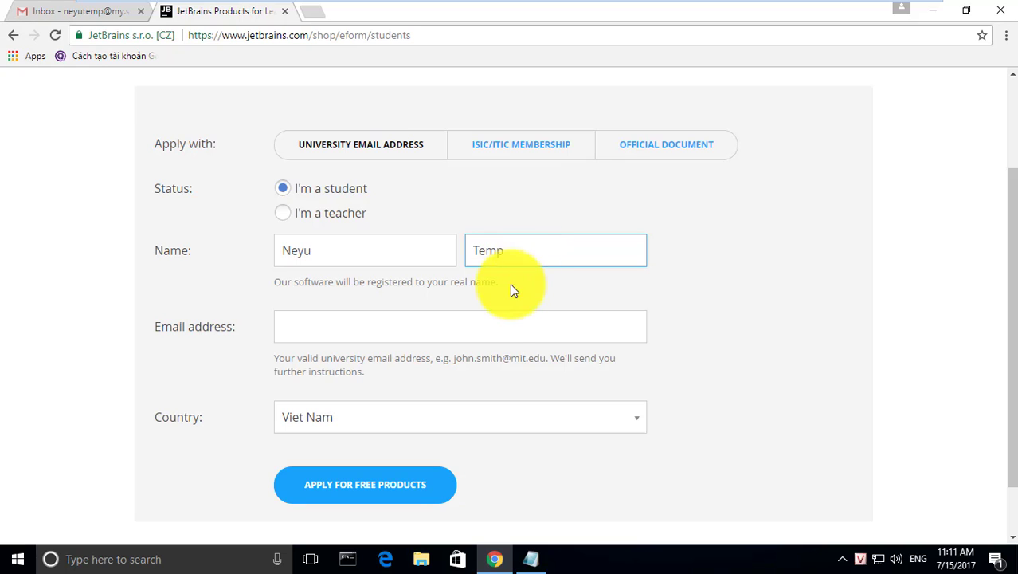
pyautogui.click(501, 317)
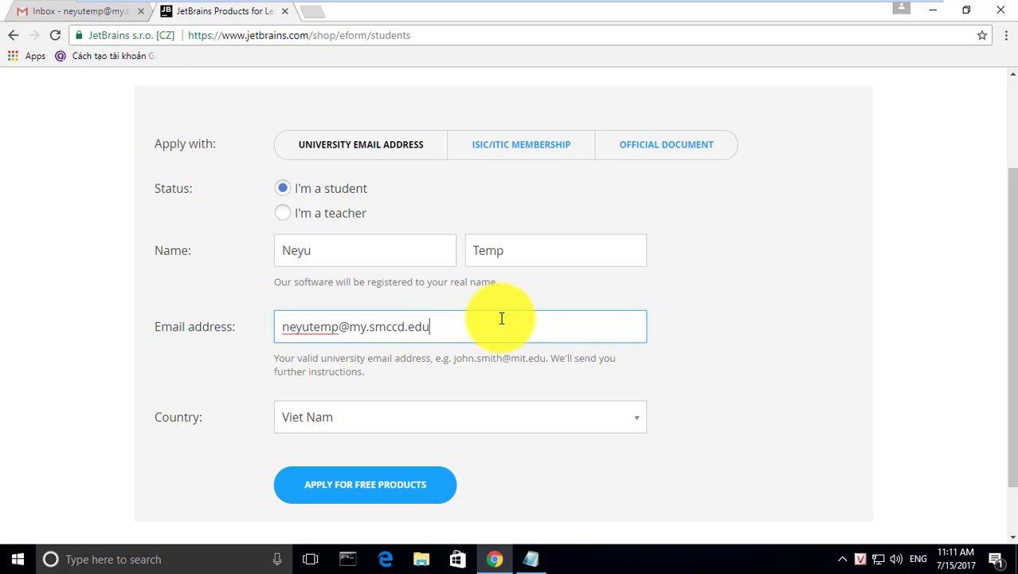
pyautogui.click(466, 416)
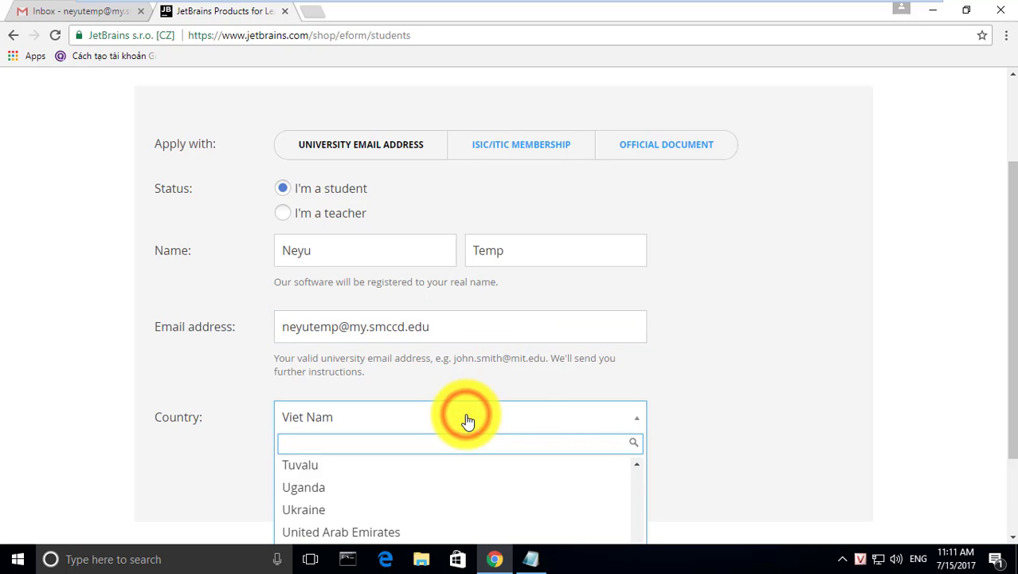
pyautogui.scroll(-3, 1011, 336)
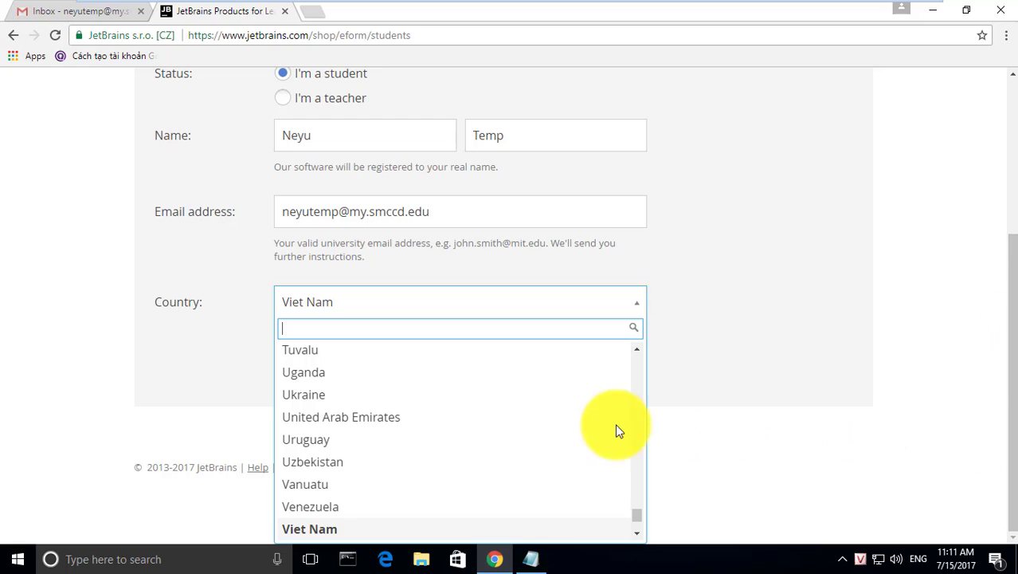
pyautogui.write('c')
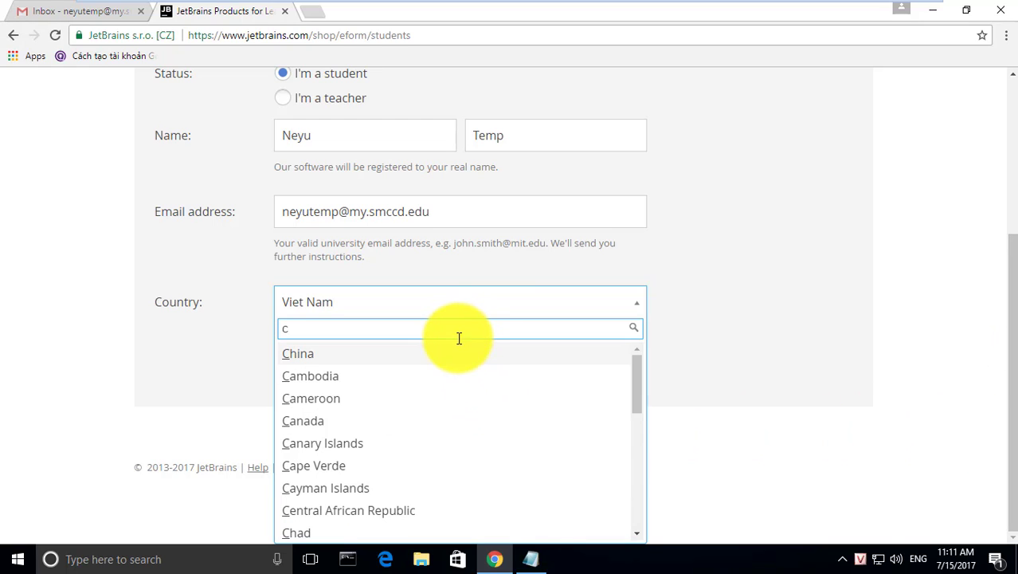
pyautogui.click(318, 420)
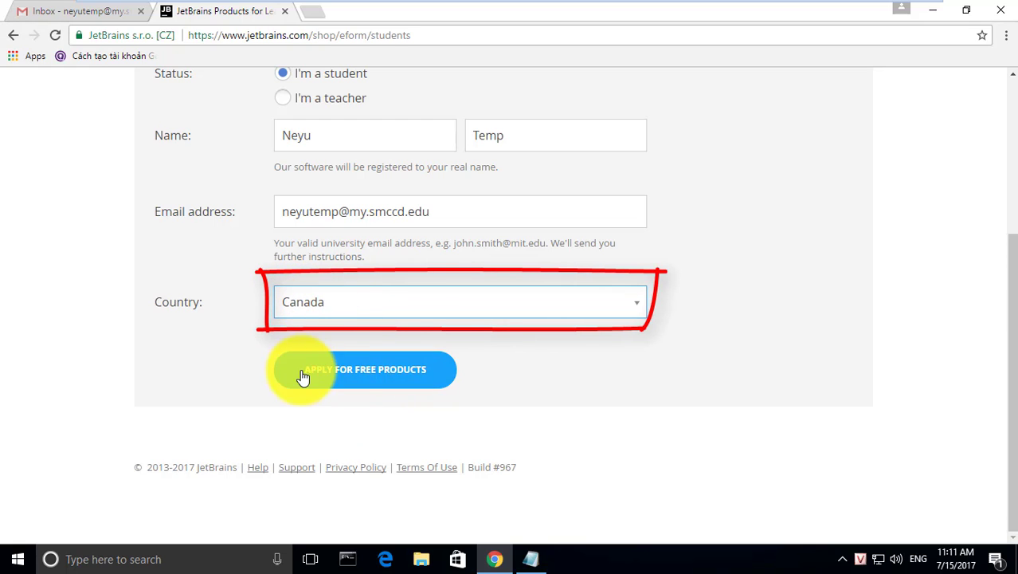
pyautogui.click(391, 371)
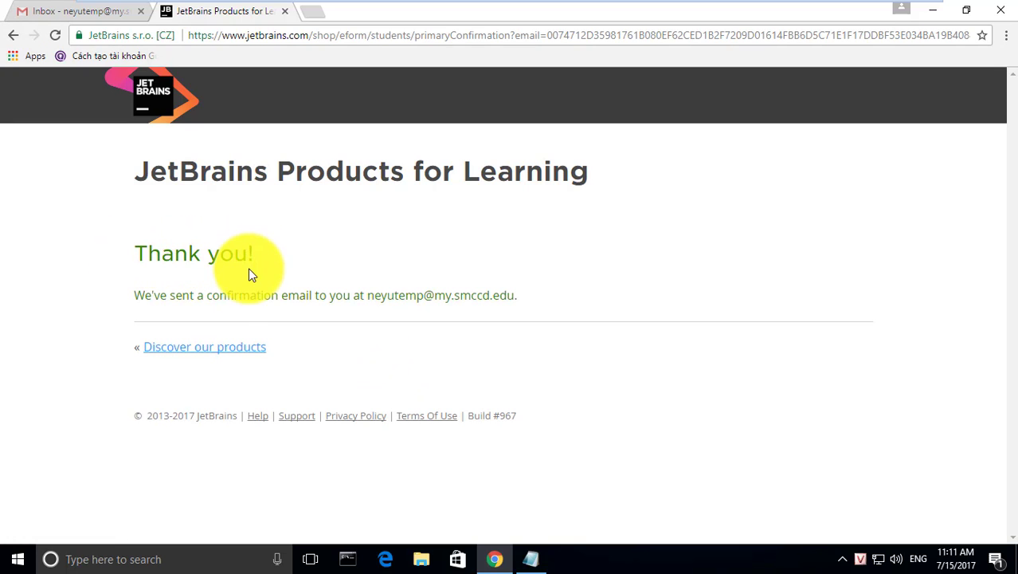
# Step: Confirm the request from the JetBrains Educational Pack Confirmation email and view the approval page
pyautogui.click(106, 14)
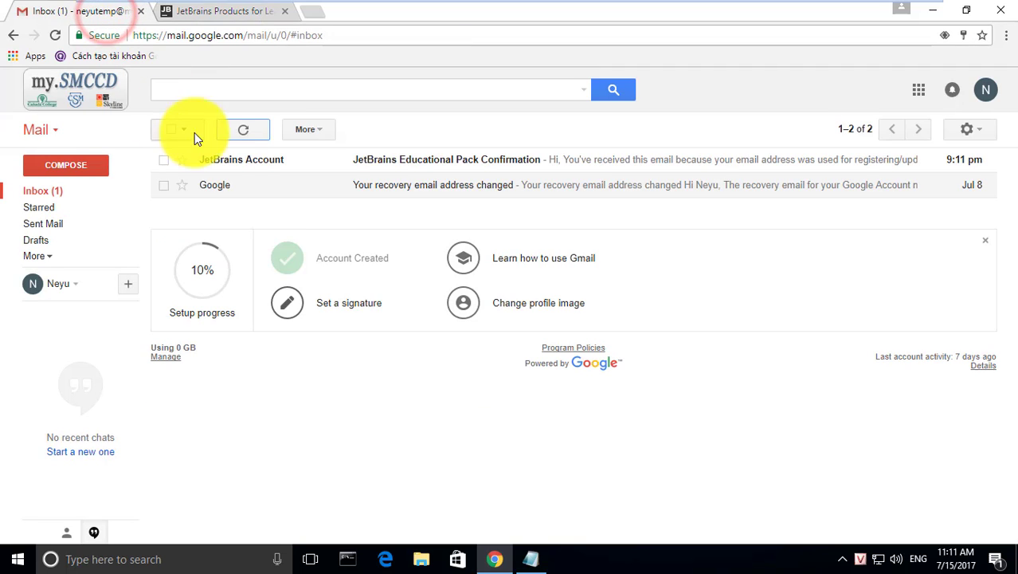
pyautogui.click(376, 162)
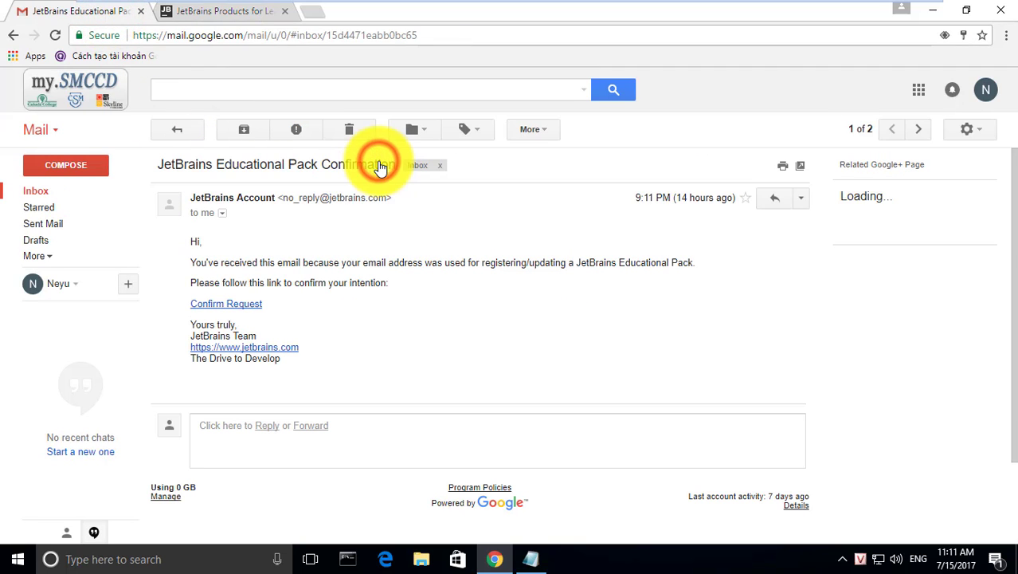
pyautogui.click(207, 304)
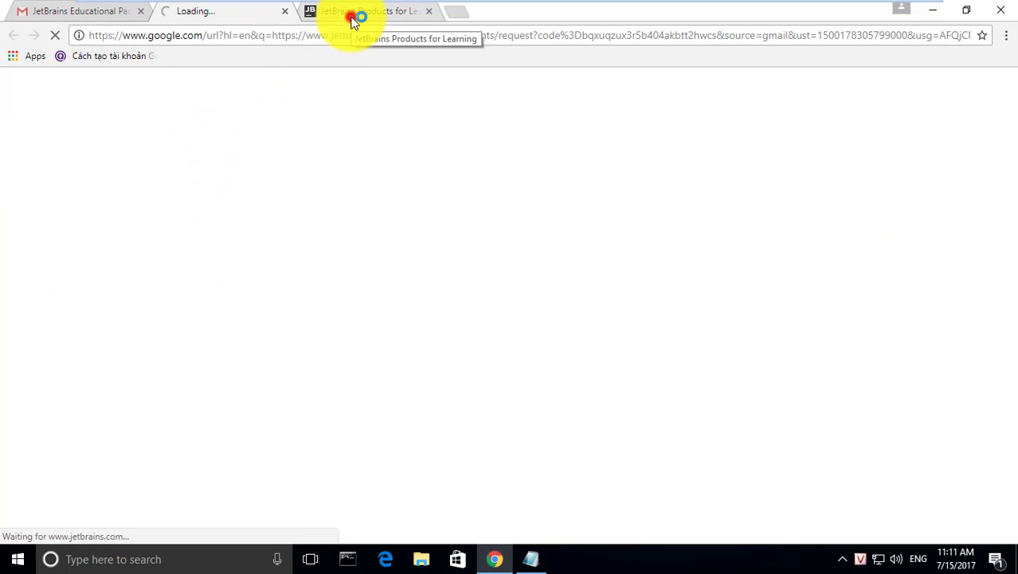
pyautogui.click(353, 22)
pyautogui.click(239, 13)
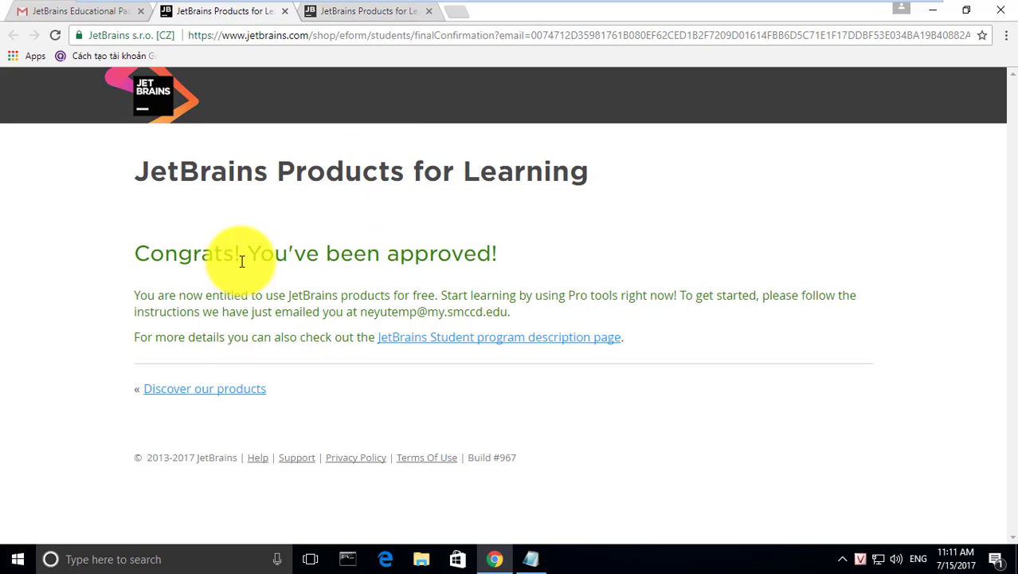
# Step: Return to Gmail and open the JetBrains Student License Confirmation email
pyautogui.hotkey('ctrl', '1')
pyautogui.click(178, 127)
pyautogui.click(356, 162)
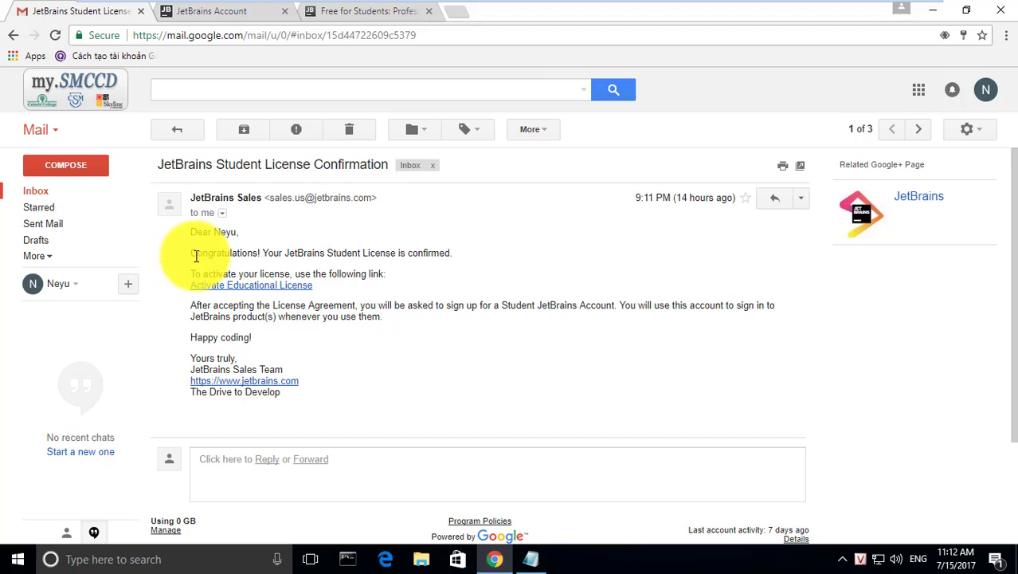
# Step: Follow the Activate Educational License link and accept the license agreement
pyautogui.click(287, 290)
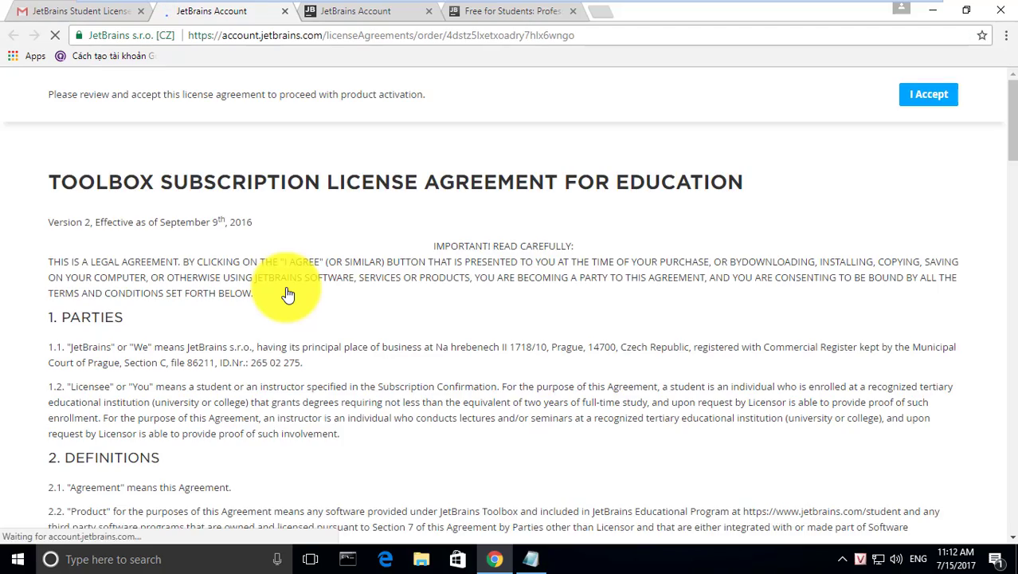
pyautogui.moveTo(1011, 119); pyautogui.dragTo(1012, 530)
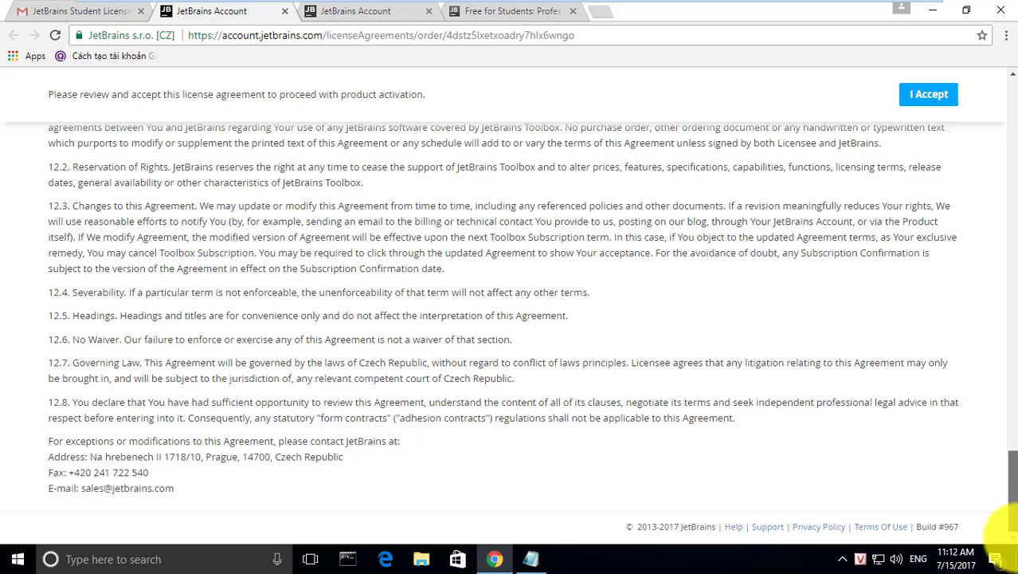
pyautogui.click(927, 102)
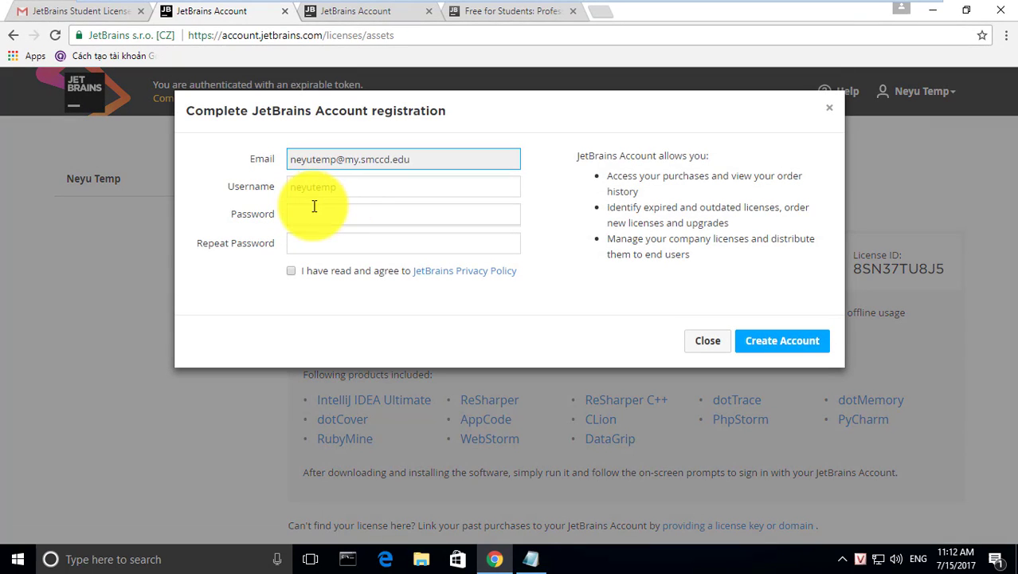
# Step: Enter and repeat an account password, agree to the privacy policy, and create the account
pyautogui.click(320, 216)
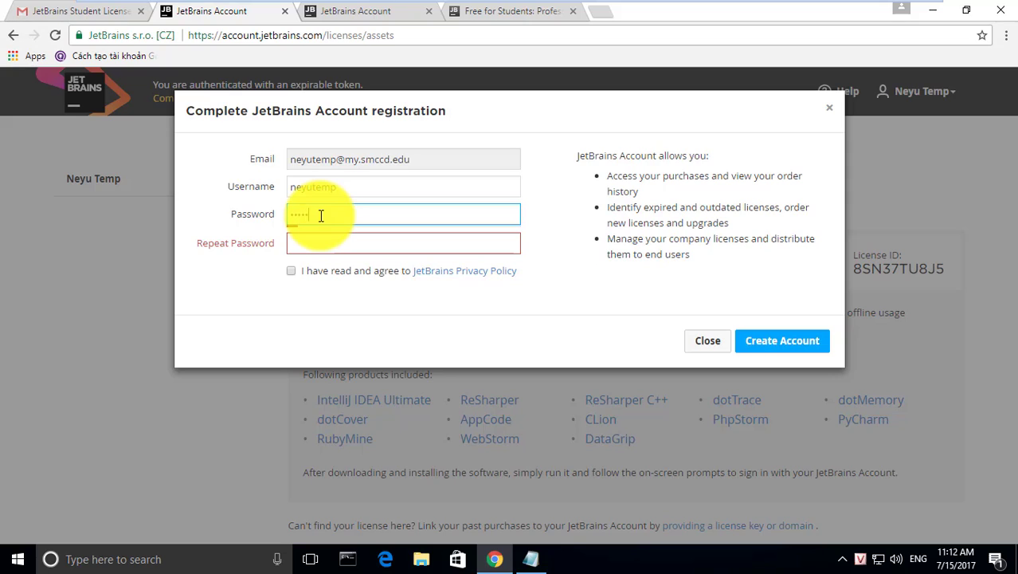
pyautogui.press('Tab')
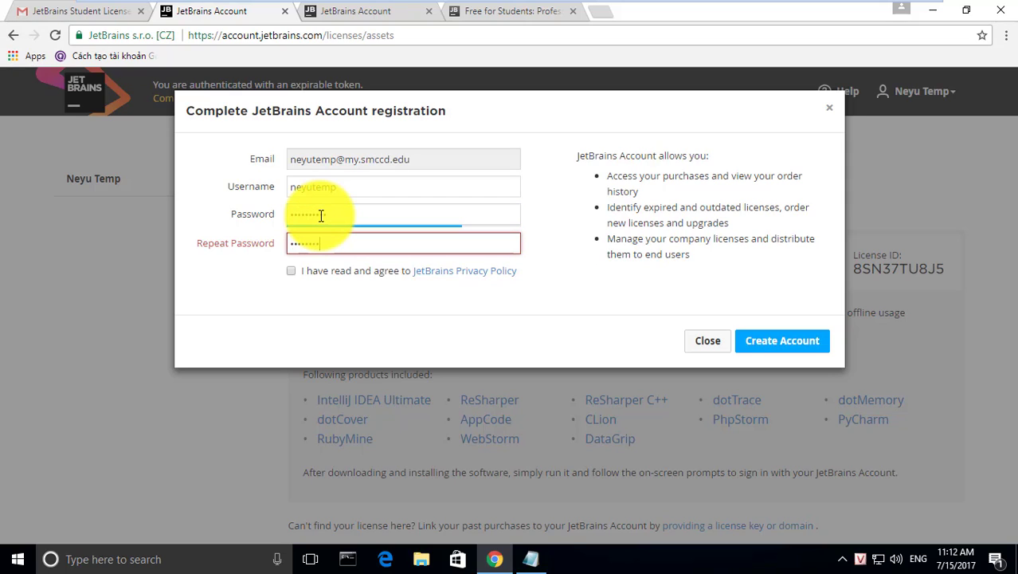
pyautogui.click(333, 274)
pyautogui.click(759, 344)
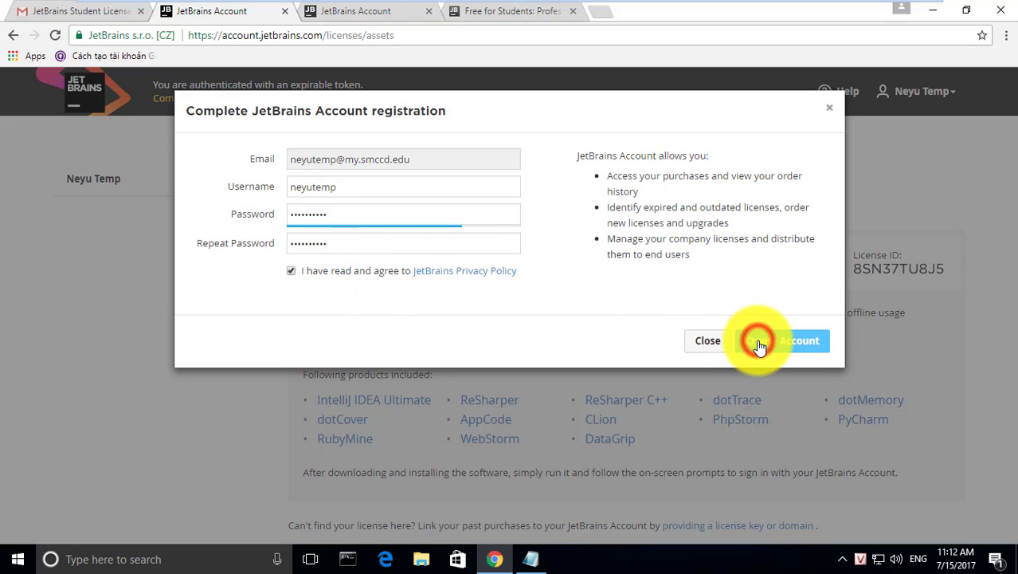
pyautogui.click(751, 338)
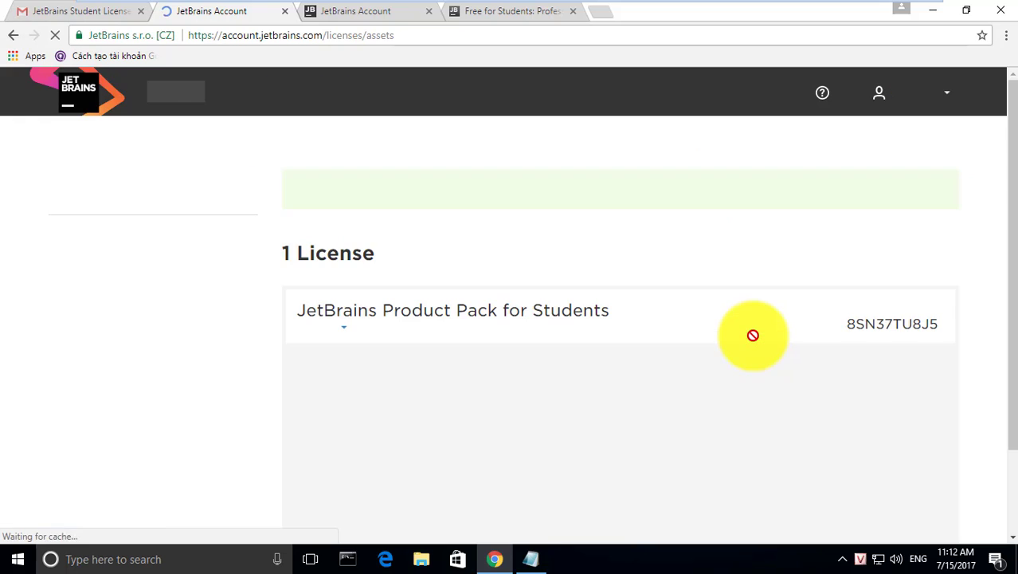
# Step: Dismiss the save-password prompt and review the student pack name and license expiry date
pyautogui.click(785, 324)
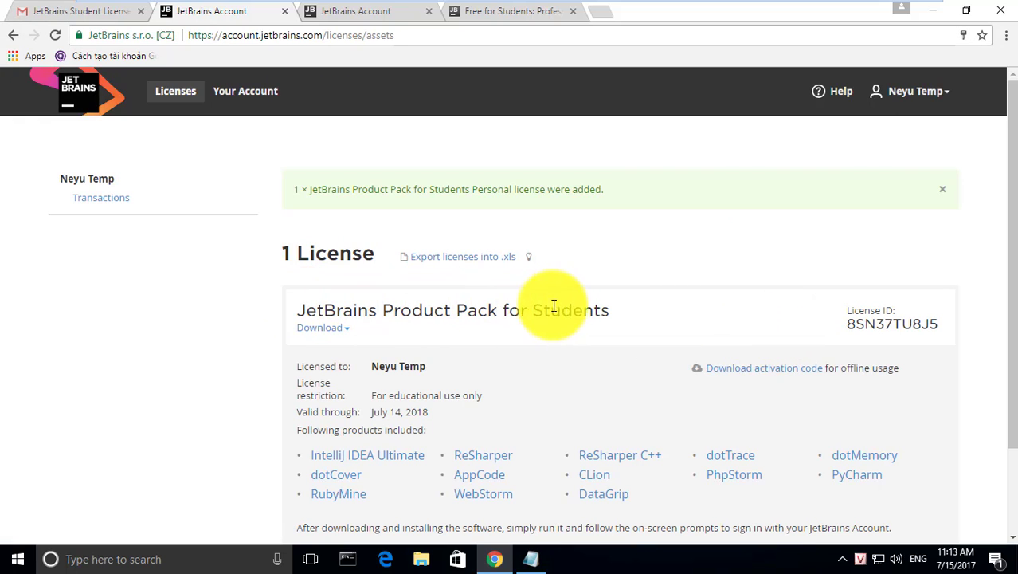
pyautogui.moveTo(459, 310); pyautogui.dragTo(610, 310)
pyautogui.click(609, 310)
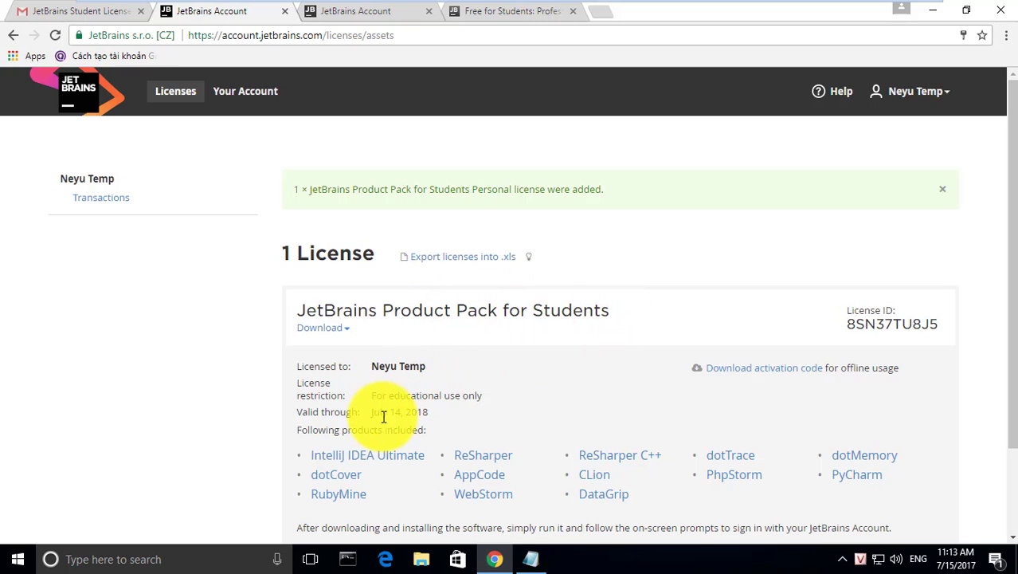
pyautogui.moveTo(367, 414); pyautogui.dragTo(431, 414)
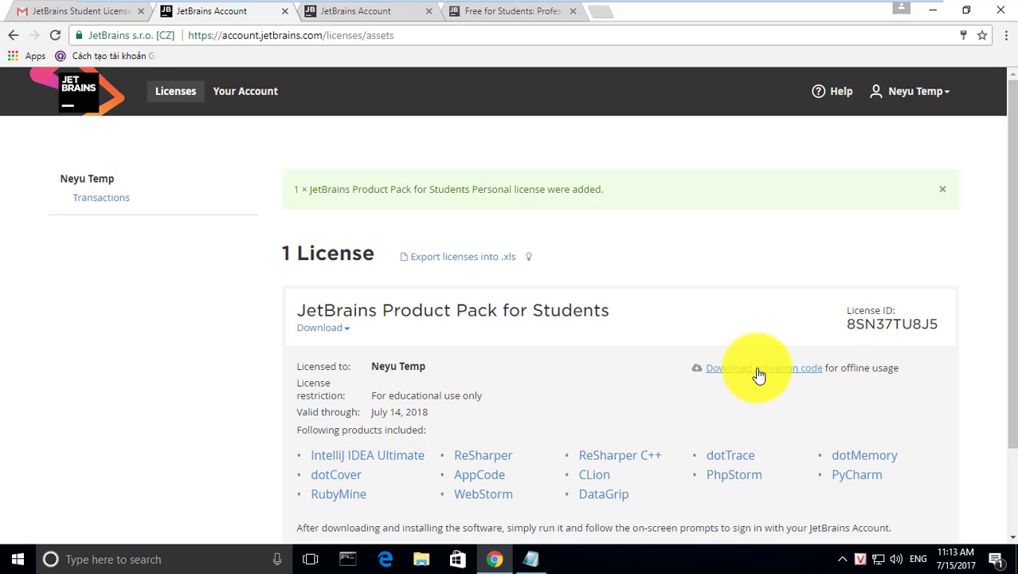
# Step: Open the product downloads list and choose the PhpStorm download
pyautogui.click(304, 328)
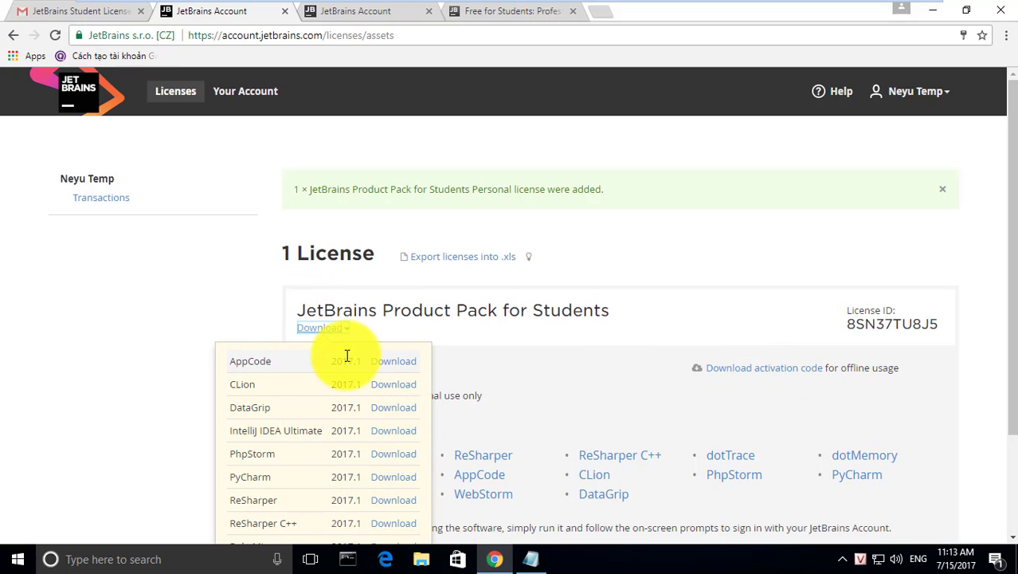
pyautogui.moveTo(1010, 291); pyautogui.dragTo(1009, 408)
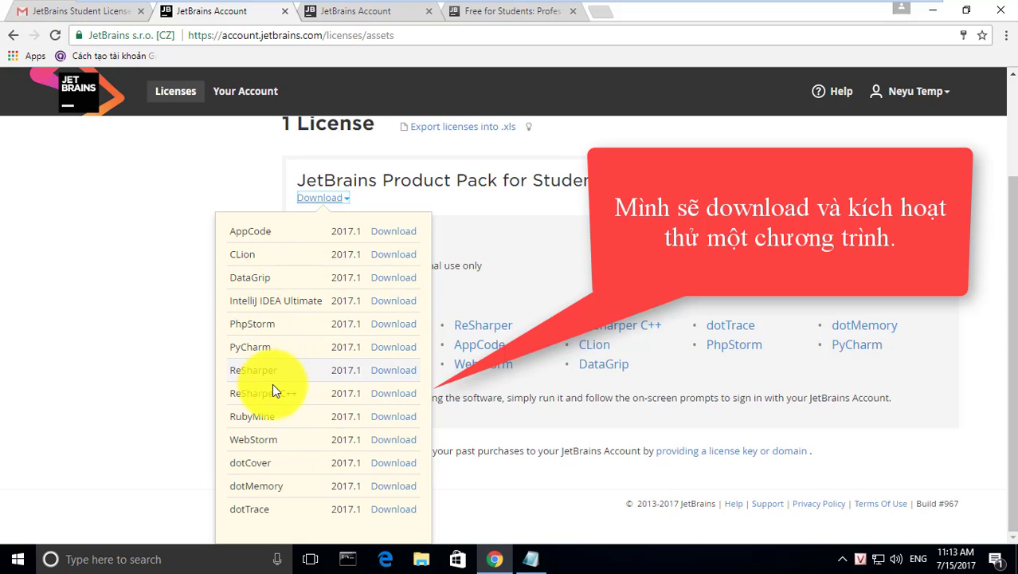
pyautogui.moveTo(270, 484); pyautogui.dragTo(313, 263)
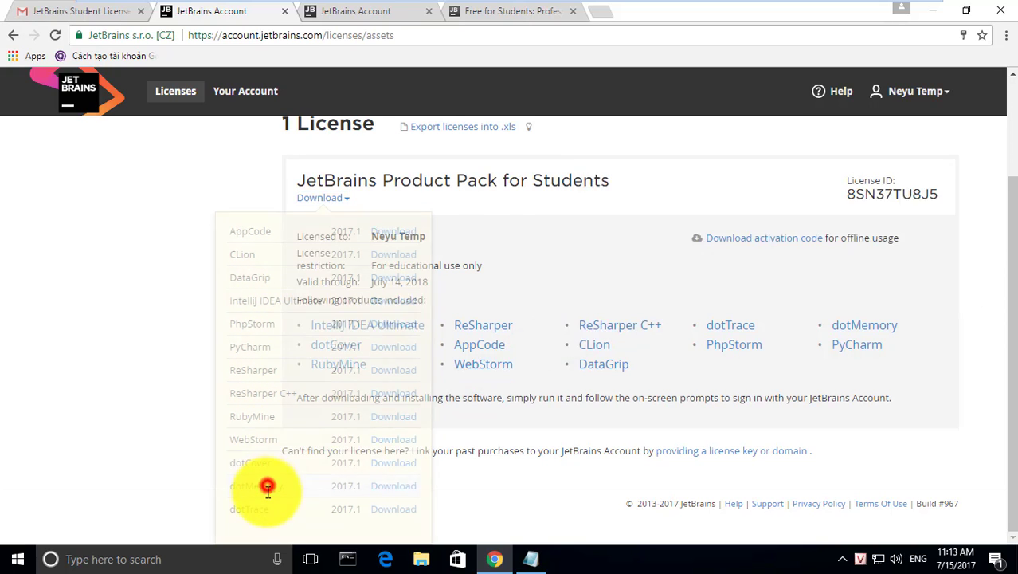
pyautogui.click(313, 263)
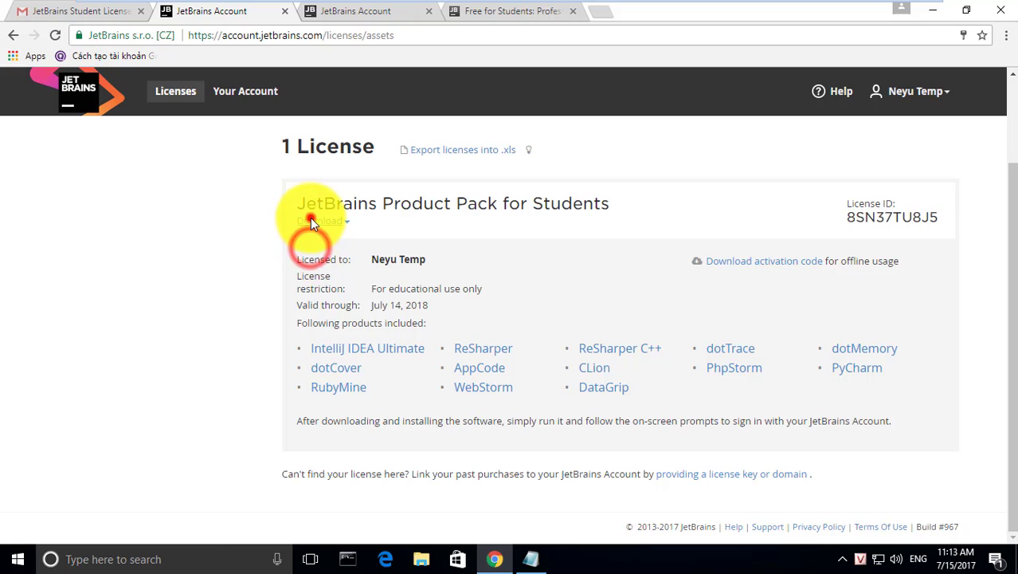
pyautogui.click(310, 217)
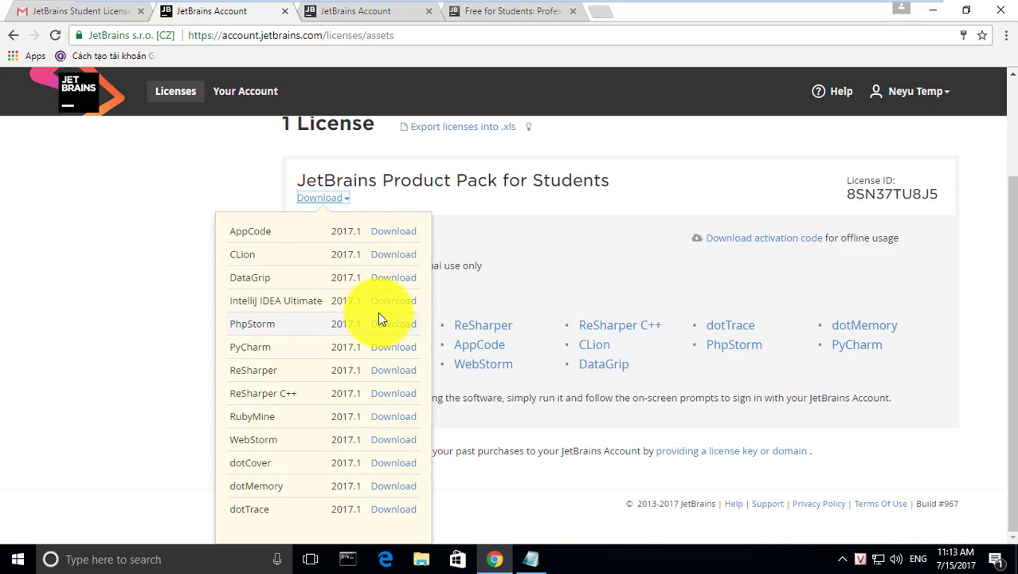
pyautogui.click(395, 325)
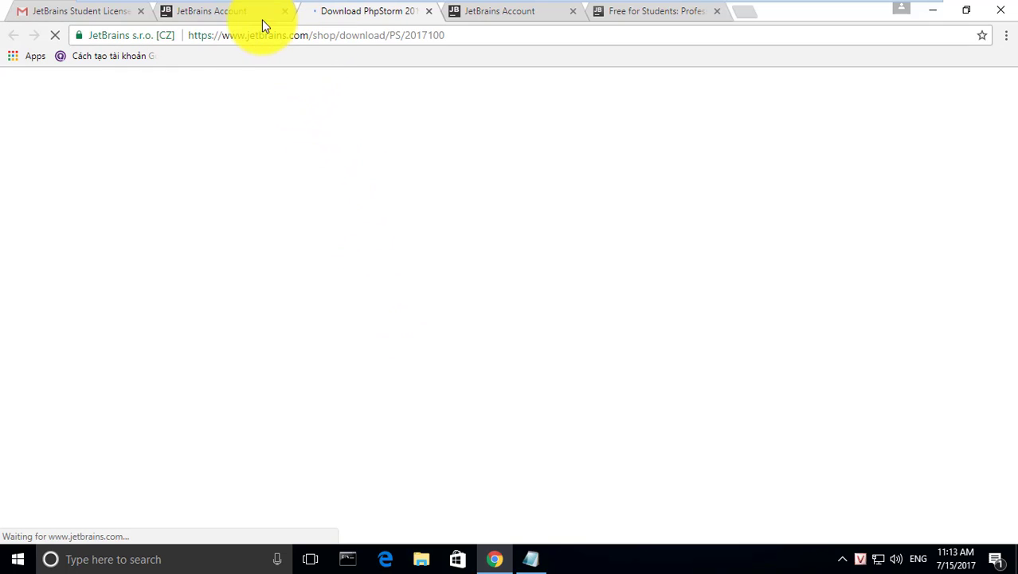
# Step: Download the PhpStorm 2017.1.4 installer from its download page and run the .exe
pyautogui.click(239, 13)
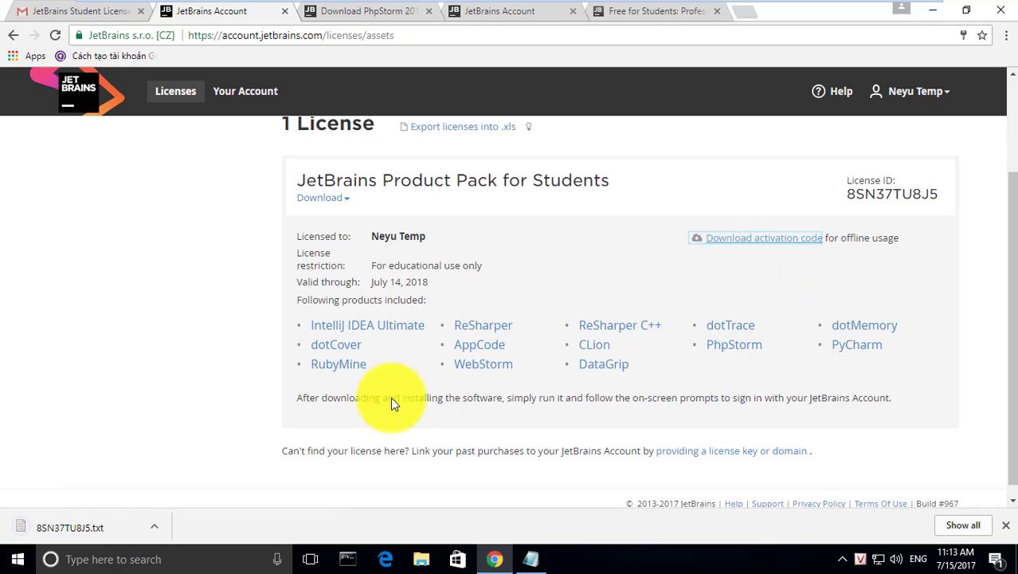
pyautogui.click(332, 21)
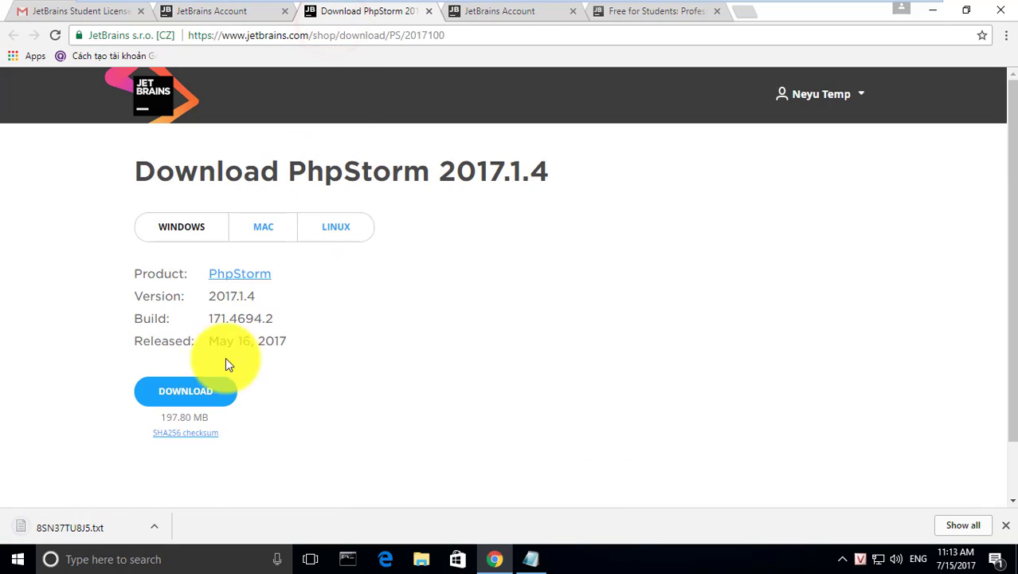
pyautogui.click(194, 386)
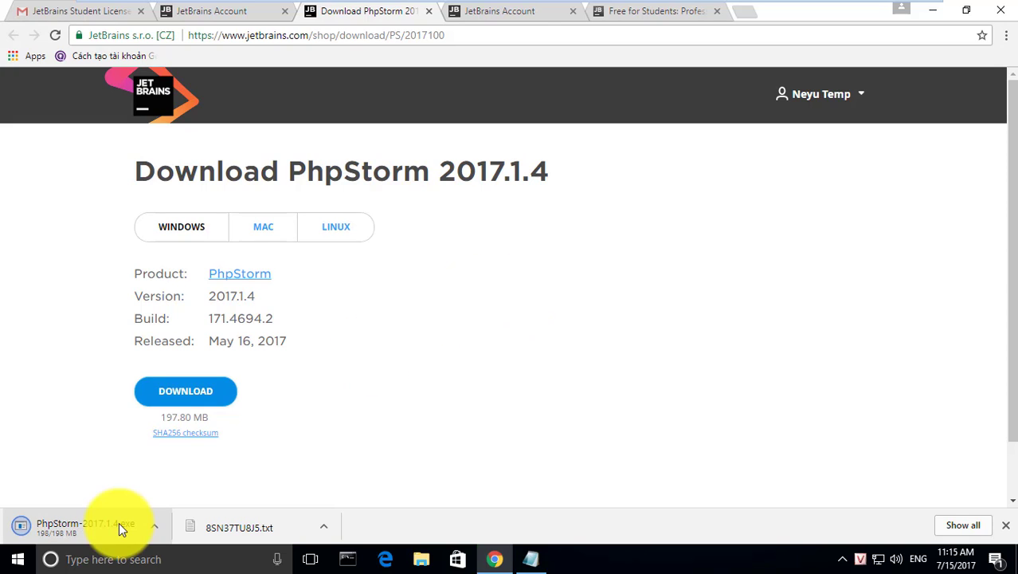
pyautogui.click(68, 529)
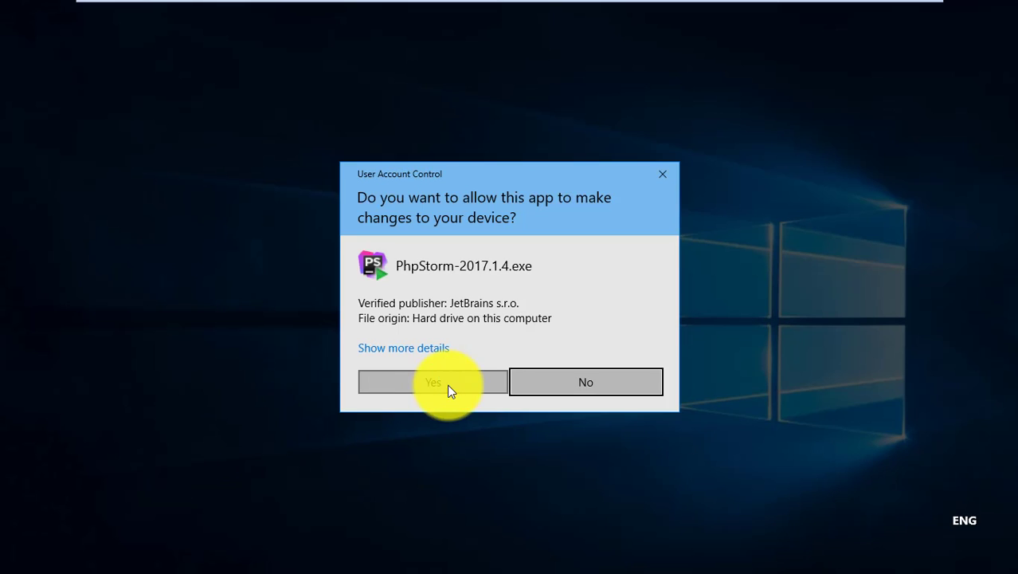
# Step: Approve the installer and continue with the default install folder
pyautogui.click(446, 384)
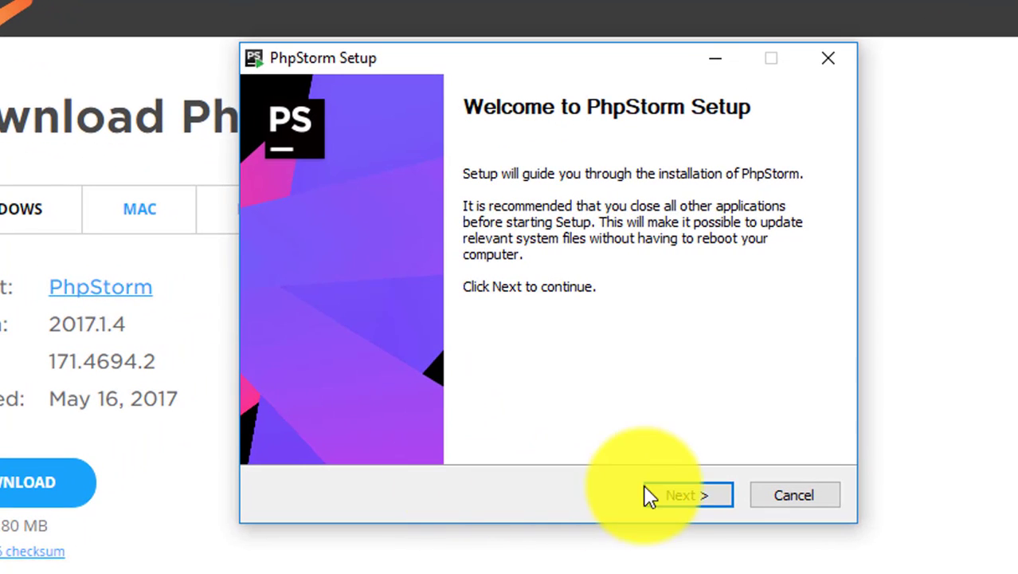
pyautogui.click(678, 491)
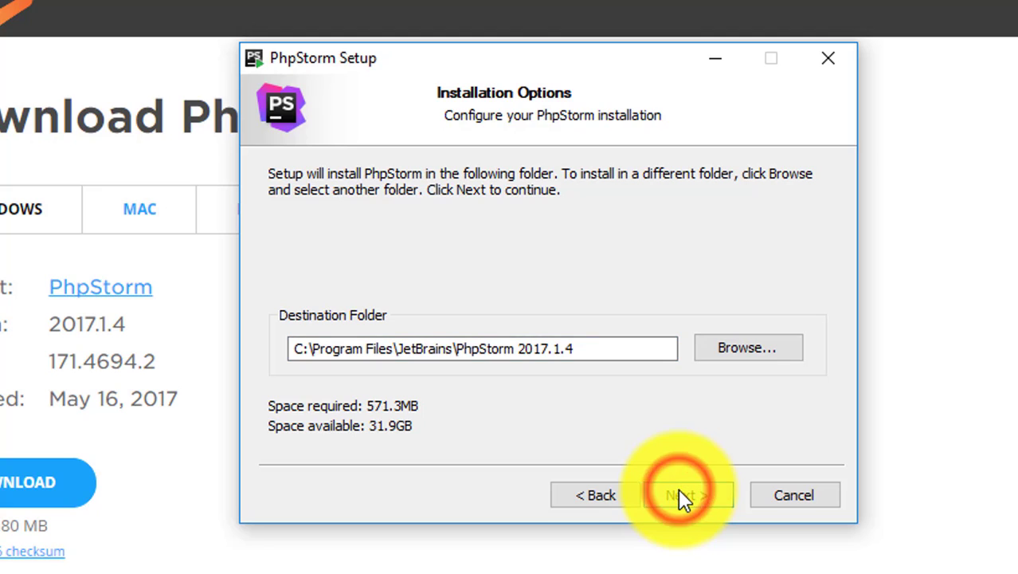
pyautogui.click(678, 488)
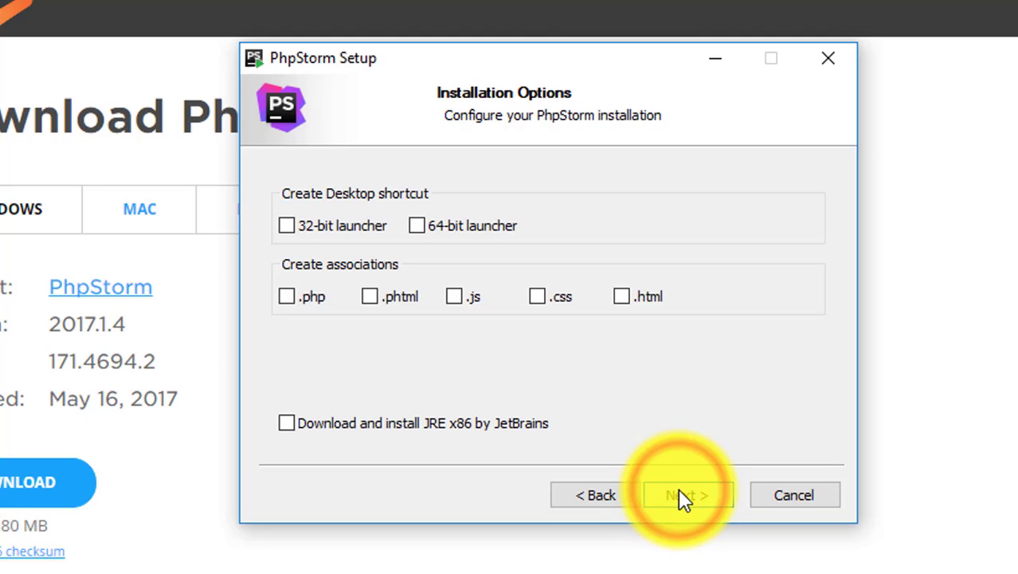
# Step: Select the 64-bit launcher, .php, .phtml, .js, .css and .html associations, and the bundled JRE
pyautogui.click(410, 222)
pyautogui.click(281, 294)
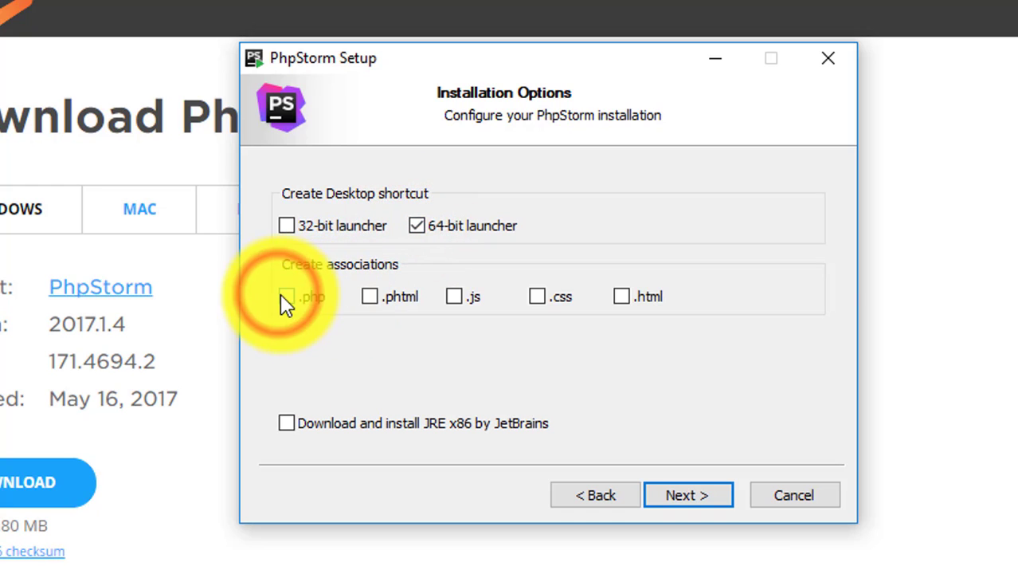
pyautogui.click(373, 296)
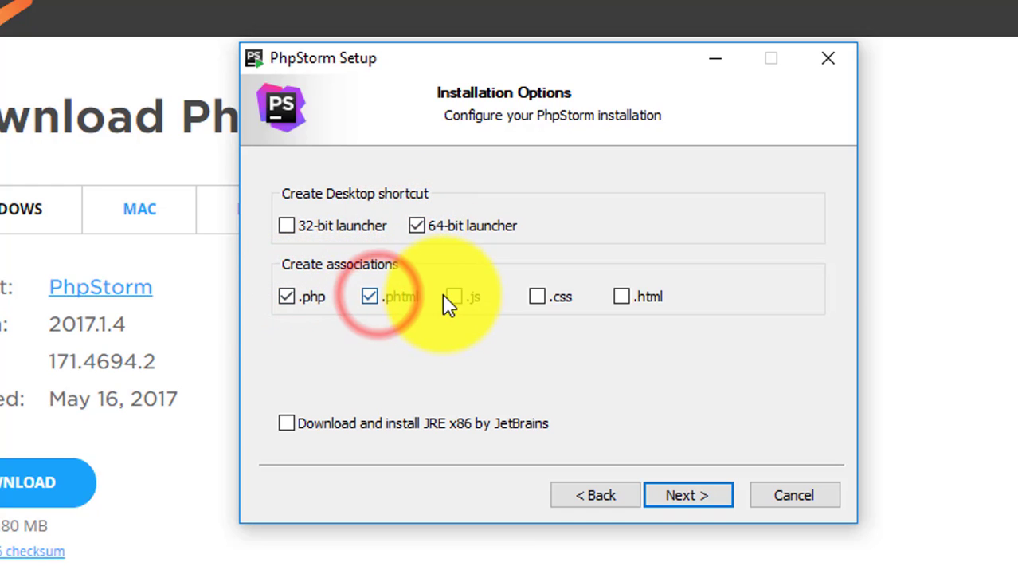
pyautogui.click(454, 297)
pyautogui.click(538, 296)
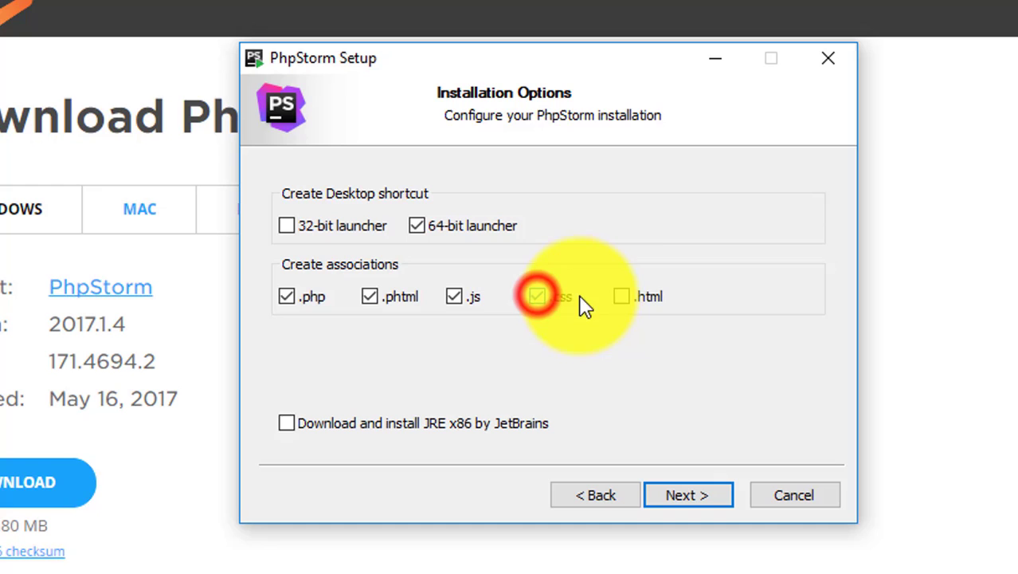
pyautogui.click(621, 296)
pyautogui.click(286, 423)
# Step: Install PhpStorm and finish setup with Run PhpStorm ticked
pyautogui.click(678, 494)
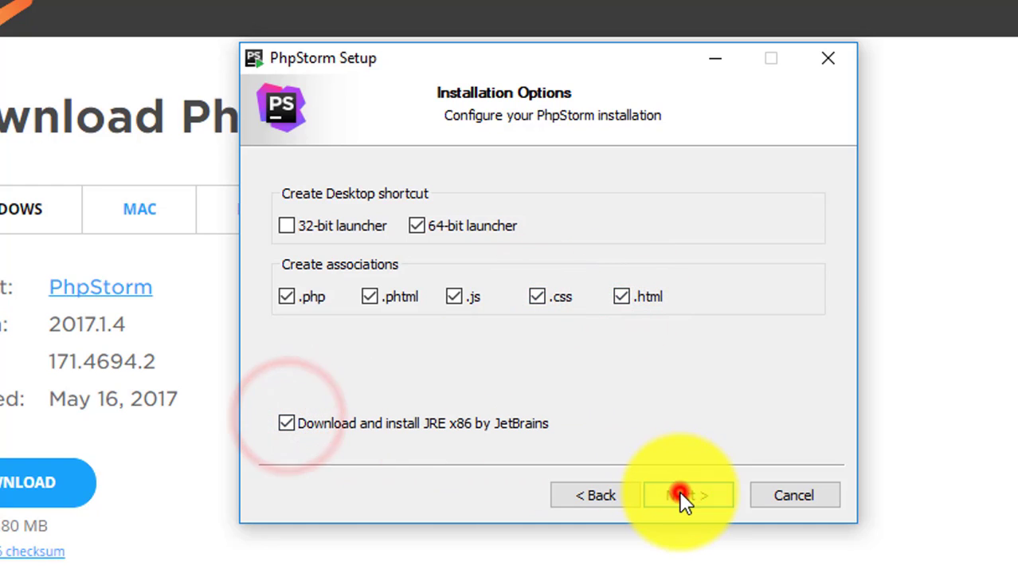
pyautogui.click(679, 496)
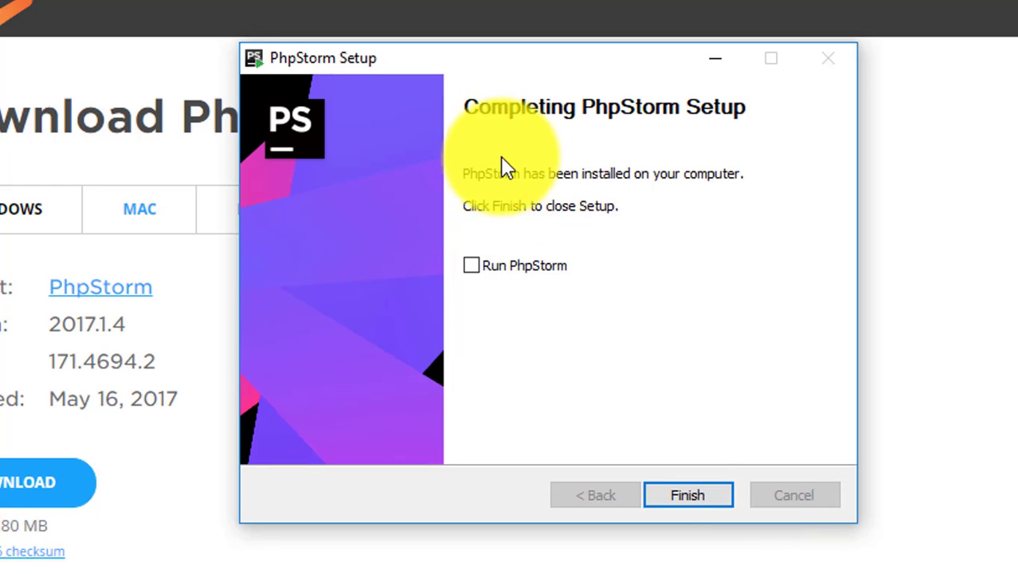
pyautogui.click(534, 264)
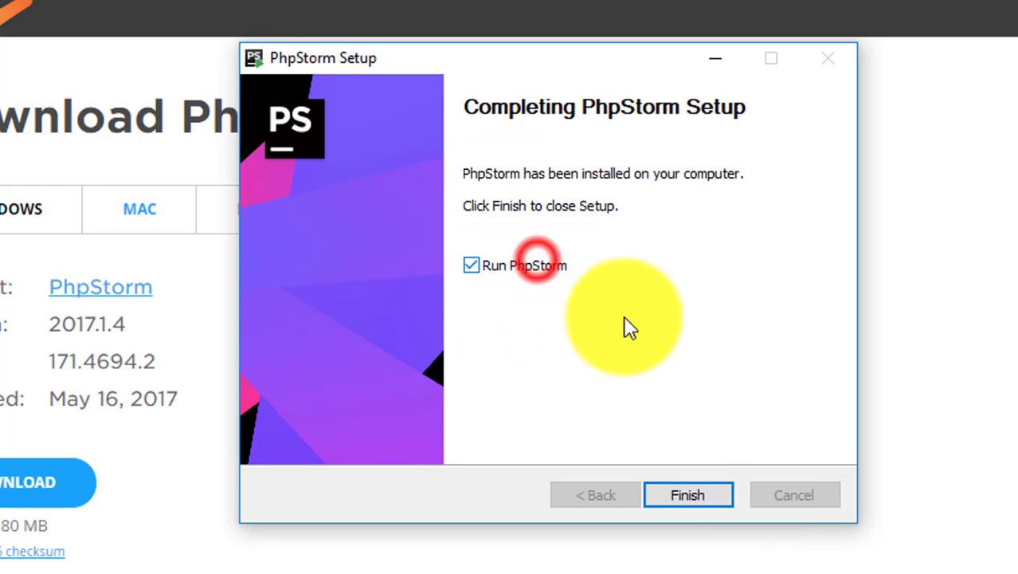
pyautogui.click(687, 492)
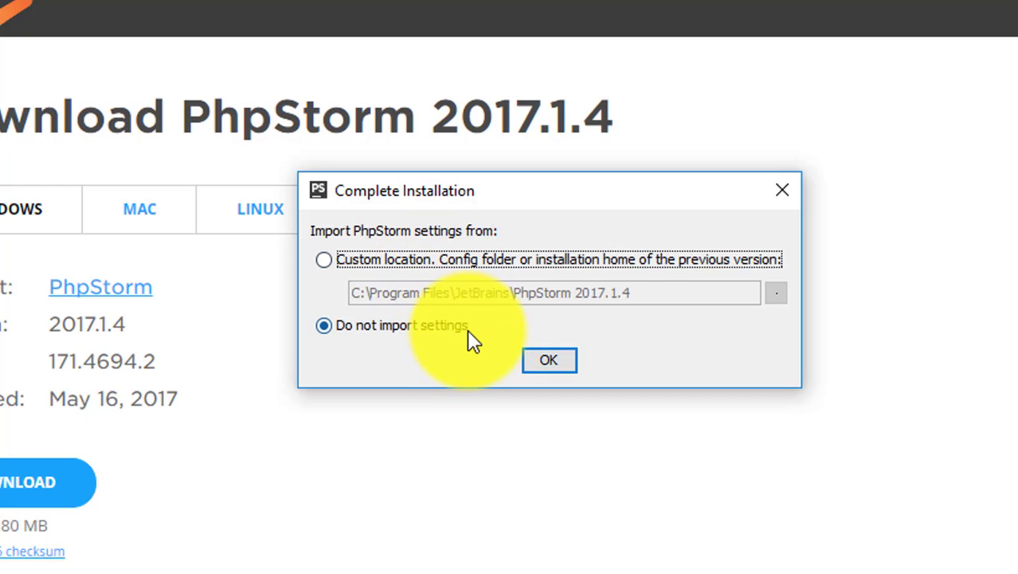
# Step: Skip importing previous settings and accept the PhpStorm privacy policy
pyautogui.click(524, 360)
pyautogui.click(538, 360)
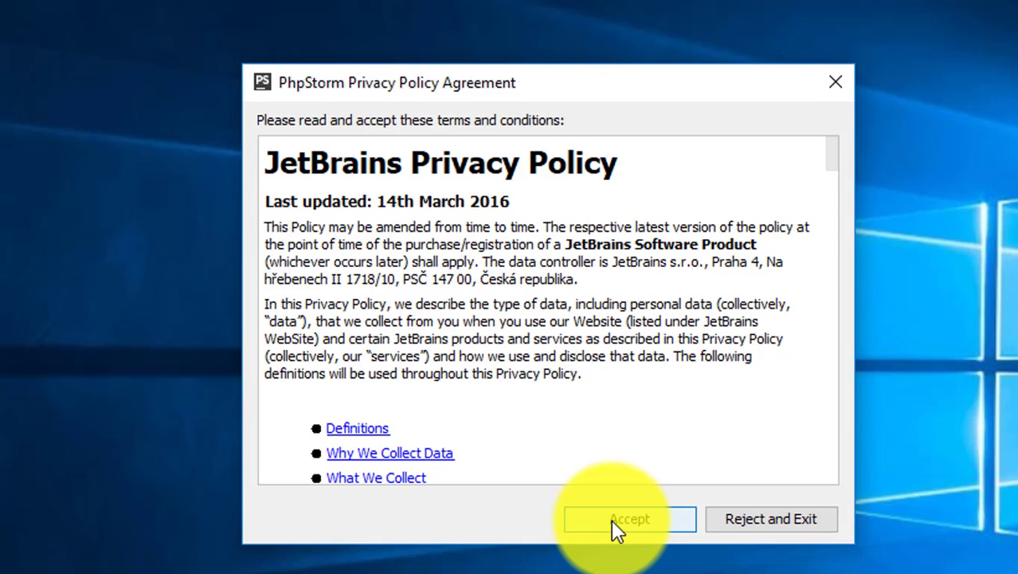
pyautogui.click(611, 518)
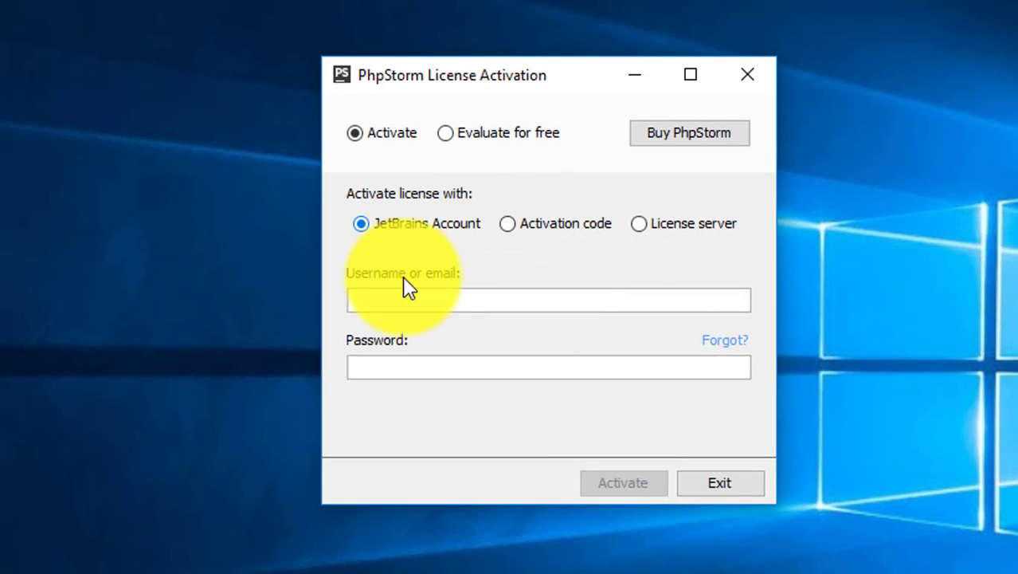
# Step: Click into the License Activation username and password fields, then bring up the tutorial notes
pyautogui.click(410, 298)
pyautogui.click(448, 366)
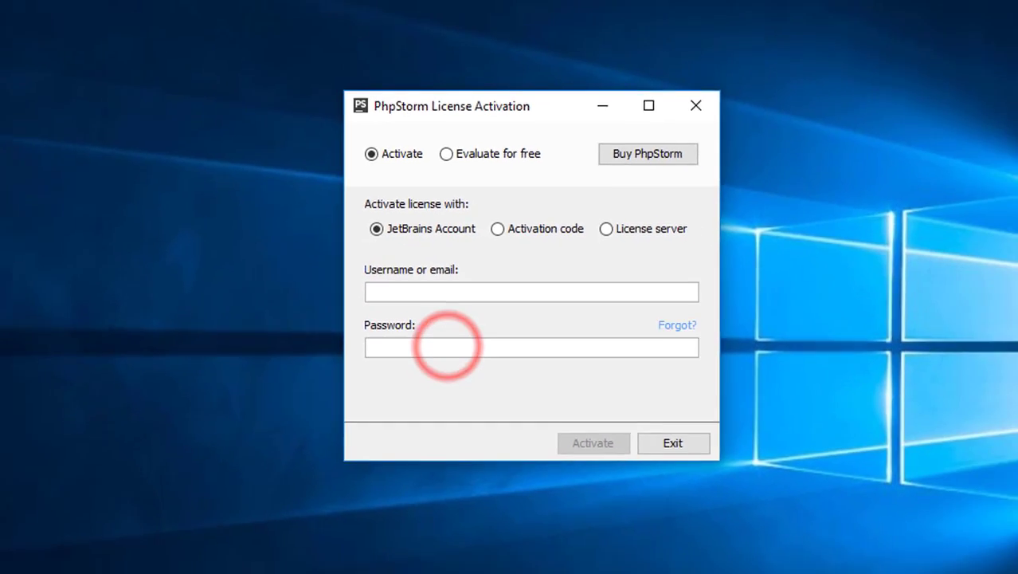
pyautogui.click(531, 557)
# Step: Arrange Notepad beside the activation dialog, note logging in with edu mail or activation code, then return to Chrome
pyautogui.moveTo(555, 124); pyautogui.dragTo(681, 229)
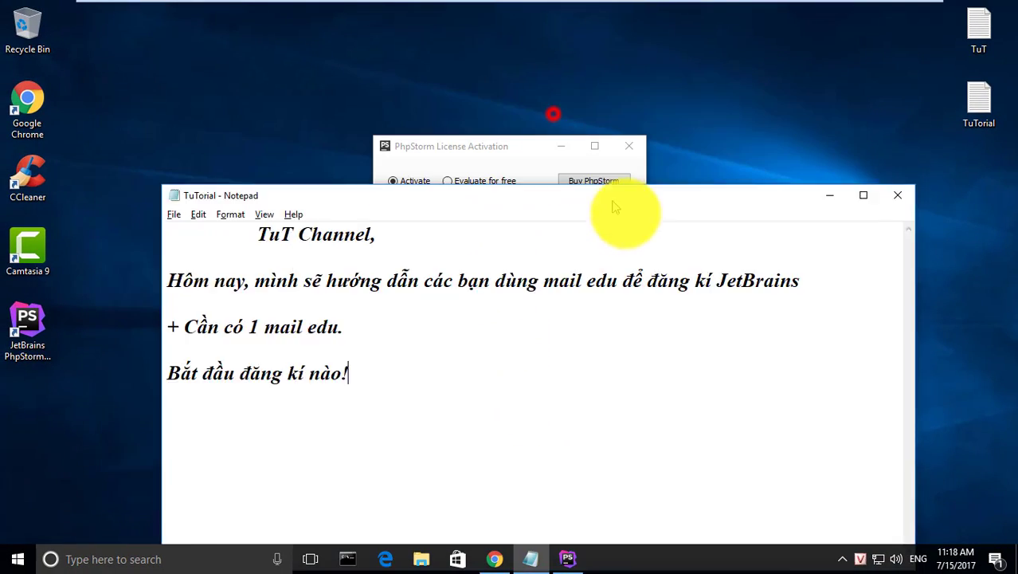
pyautogui.click(528, 143)
pyautogui.moveTo(474, 128); pyautogui.dragTo(437, 74)
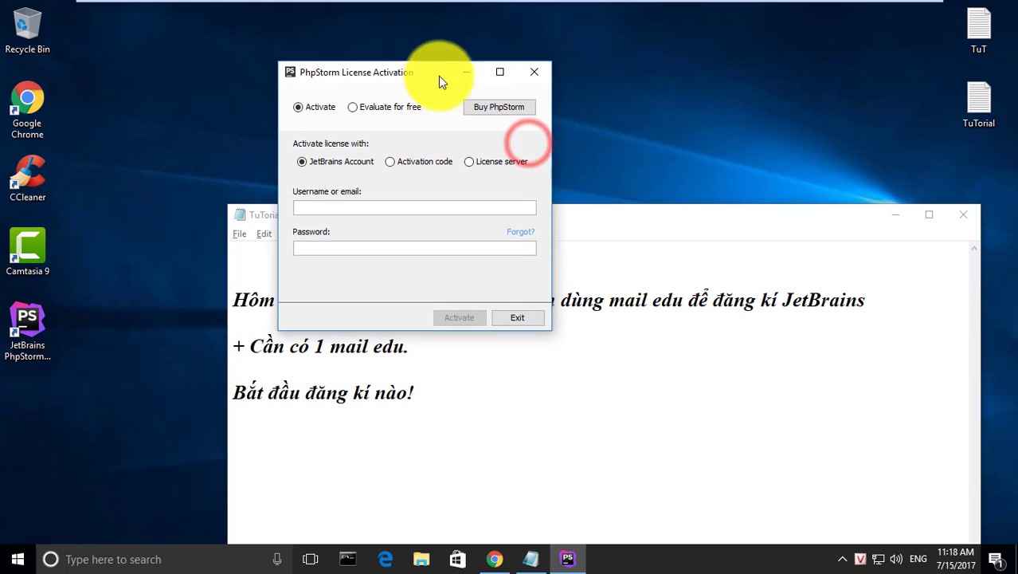
pyautogui.click(624, 214)
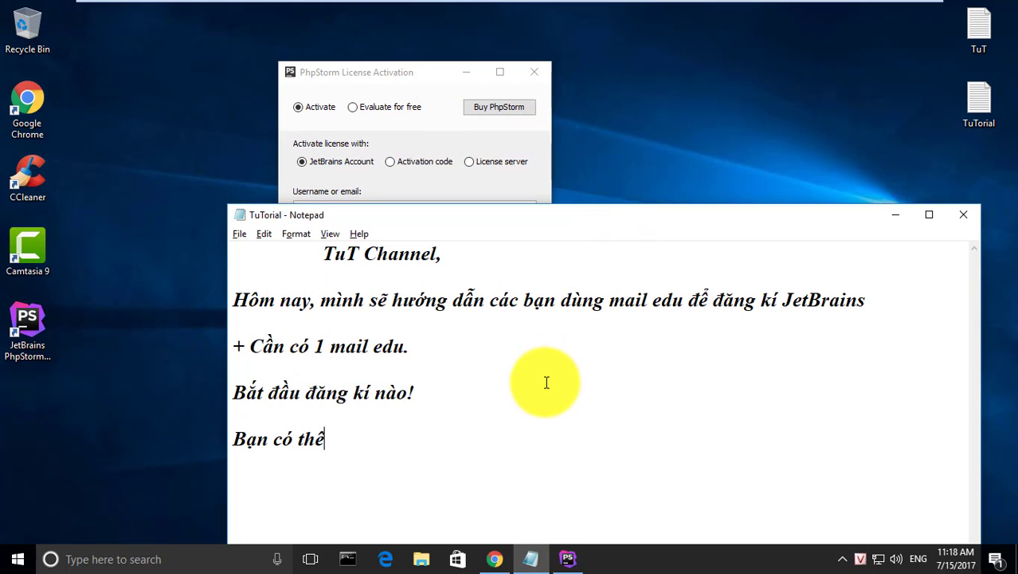
pyautogui.write('ăng nhập mail edu đó hoặc active bằng code vừa tải về')
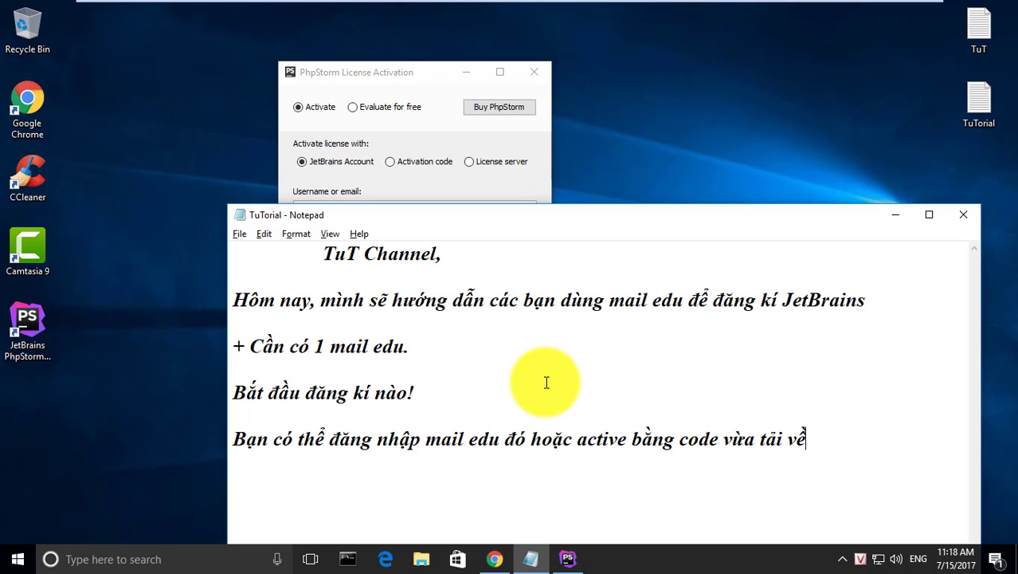
pyautogui.click(894, 215)
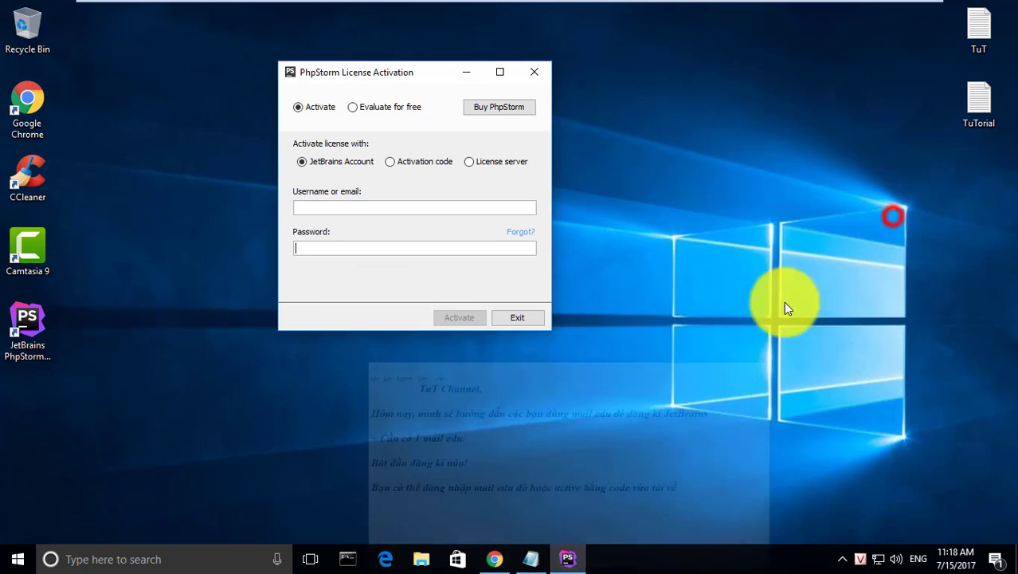
pyautogui.click(490, 558)
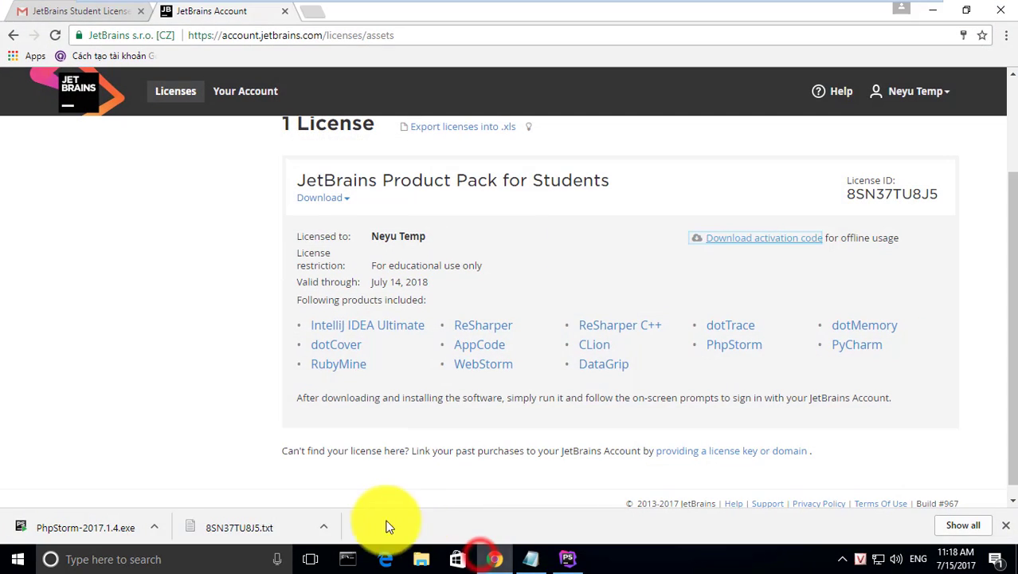
# Step: Open the downloaded activation code file in Notepad and copy the whole code
pyautogui.click(255, 524)
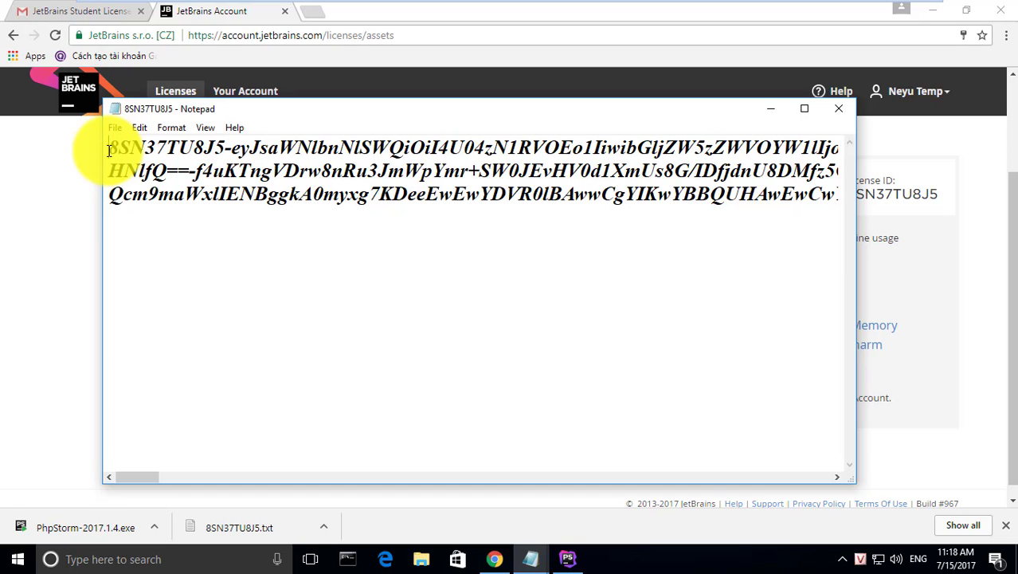
pyautogui.moveTo(109, 149); pyautogui.dragTo(981, 205)
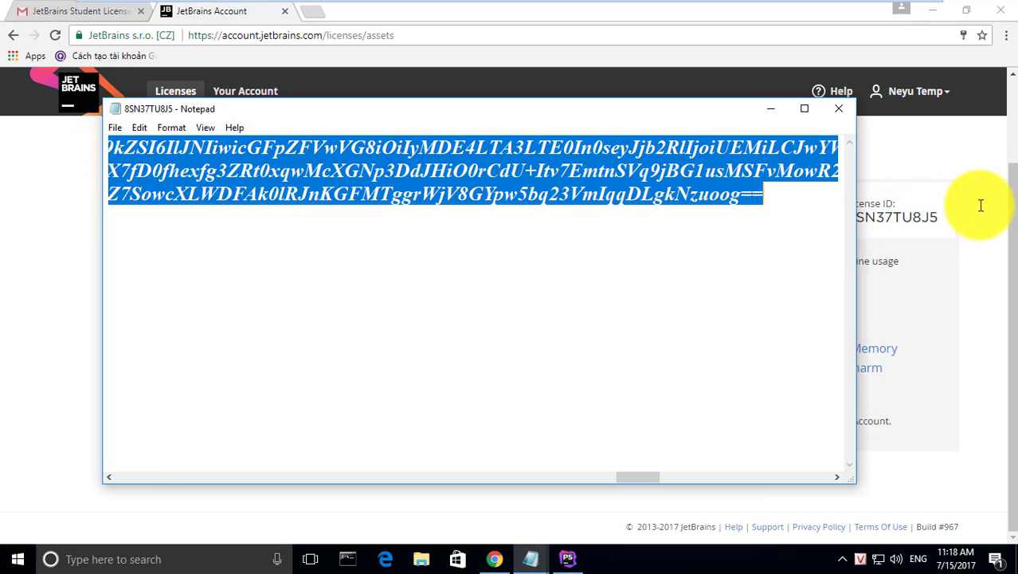
pyautogui.rightClick(719, 199)
pyautogui.click(756, 245)
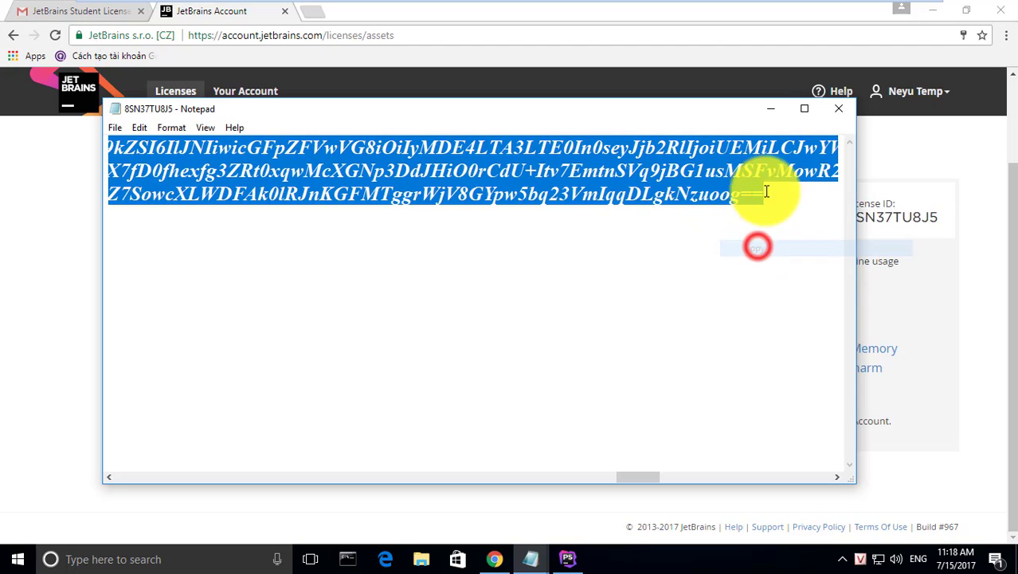
# Step: Return to PhpStorm's License Activation dialog and select the Activation code option
pyautogui.click(771, 111)
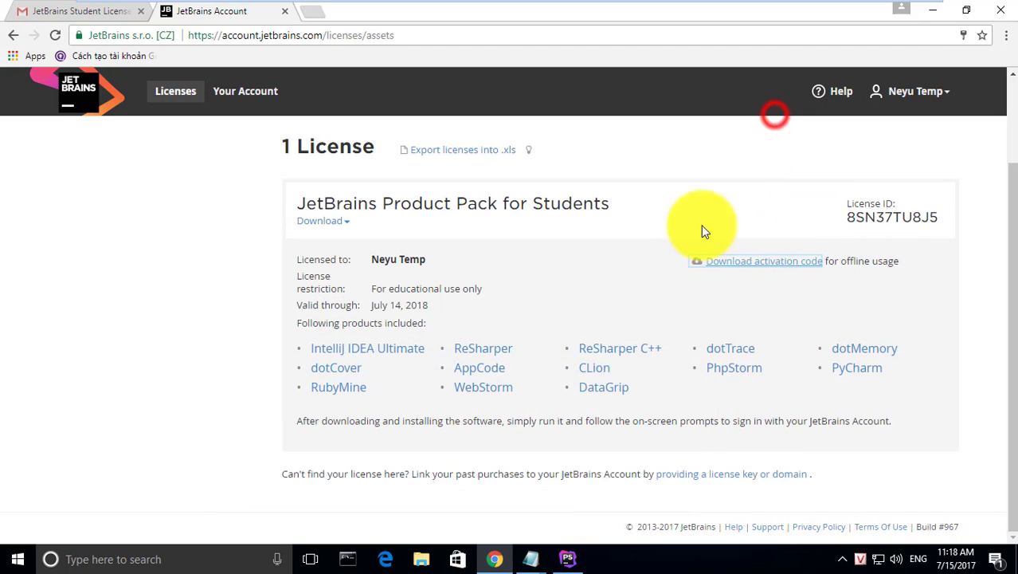
pyautogui.click(563, 557)
pyautogui.click(406, 161)
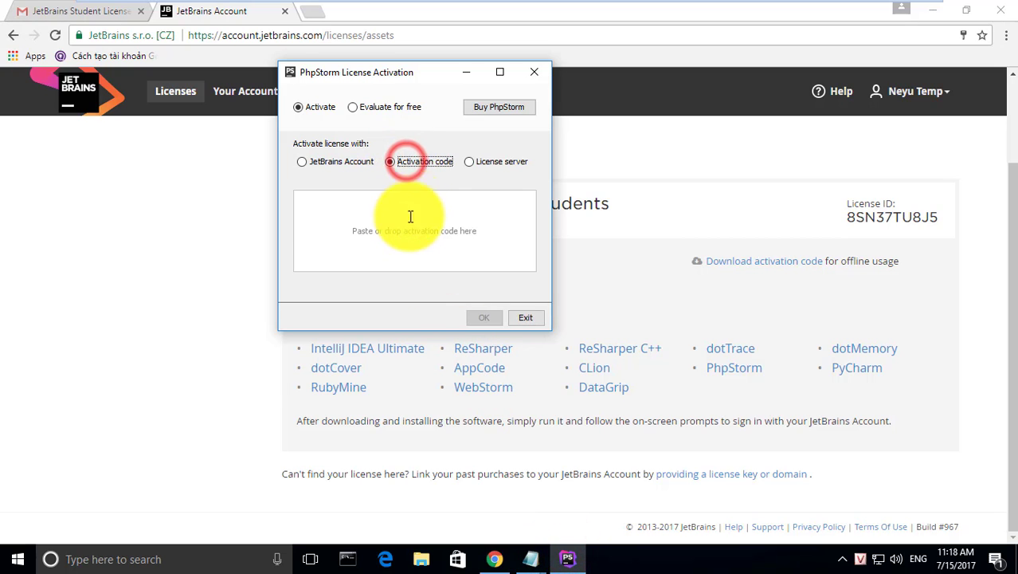
# Step: Paste the code to activate PhpStorm, skip Initial Configuration, and minimise the welcome window
pyautogui.rightClick(410, 218)
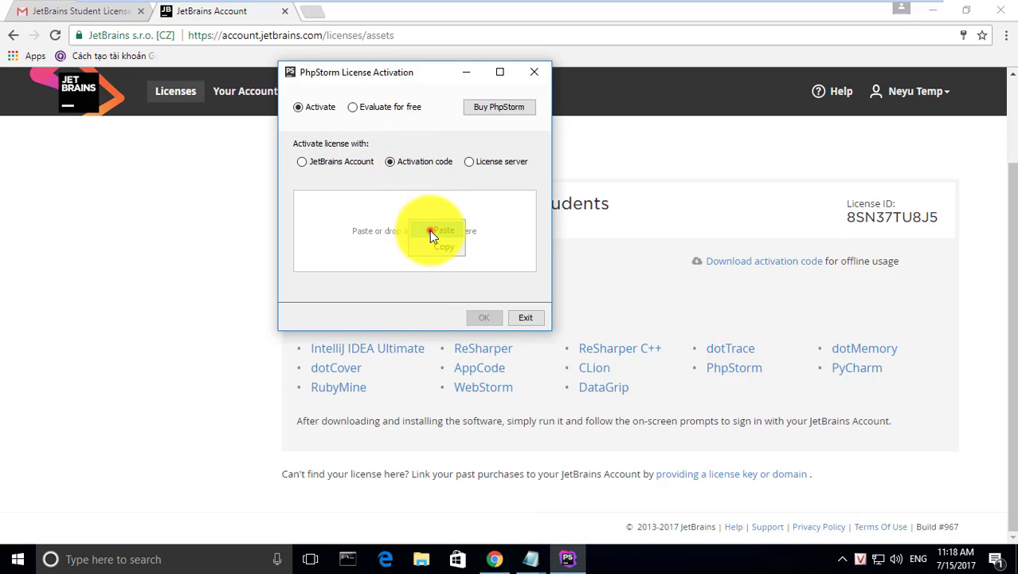
pyautogui.click(443, 230)
pyautogui.click(480, 317)
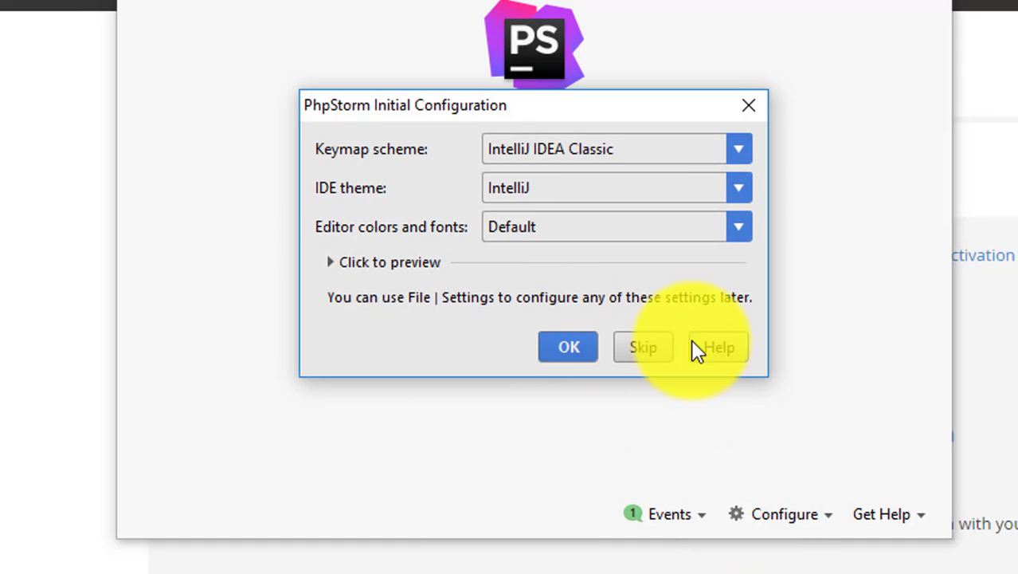
pyautogui.click(749, 105)
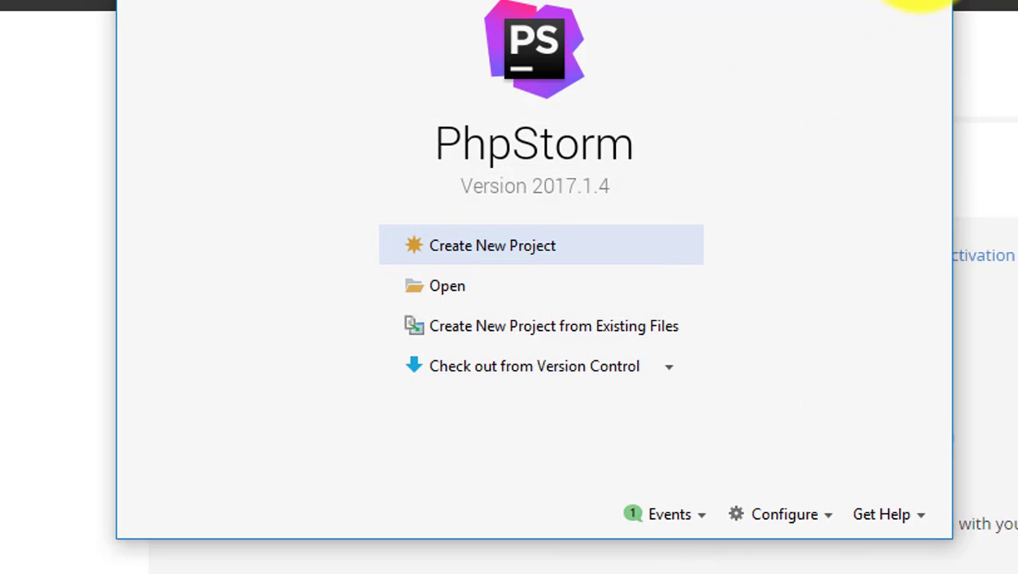
pyautogui.click(924, 2)
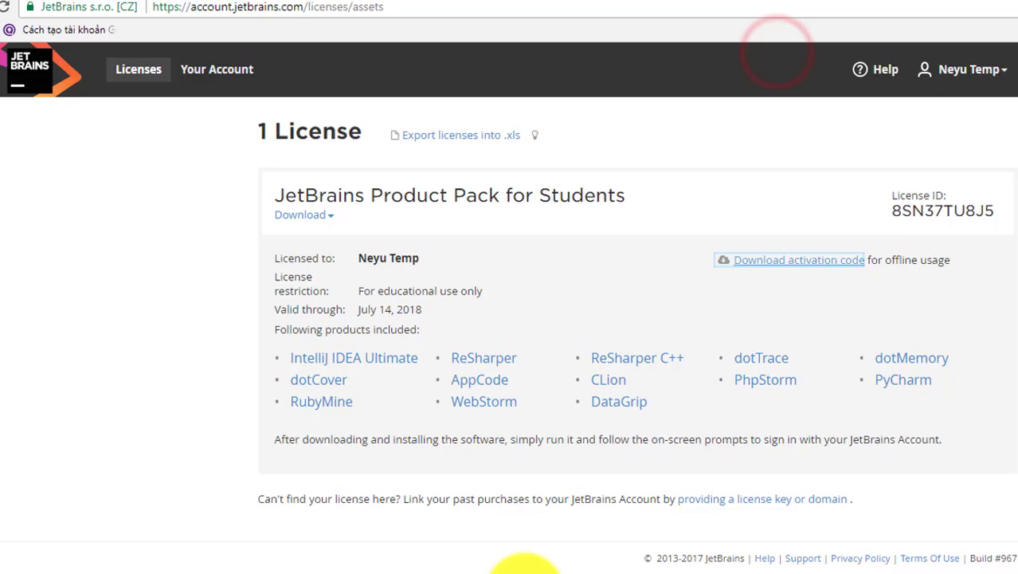
# Step: In the TuTorial notes, type 'hay thì Like và Subscribe kênh của mình để cja'
pyautogui.moveTo(529, 557)
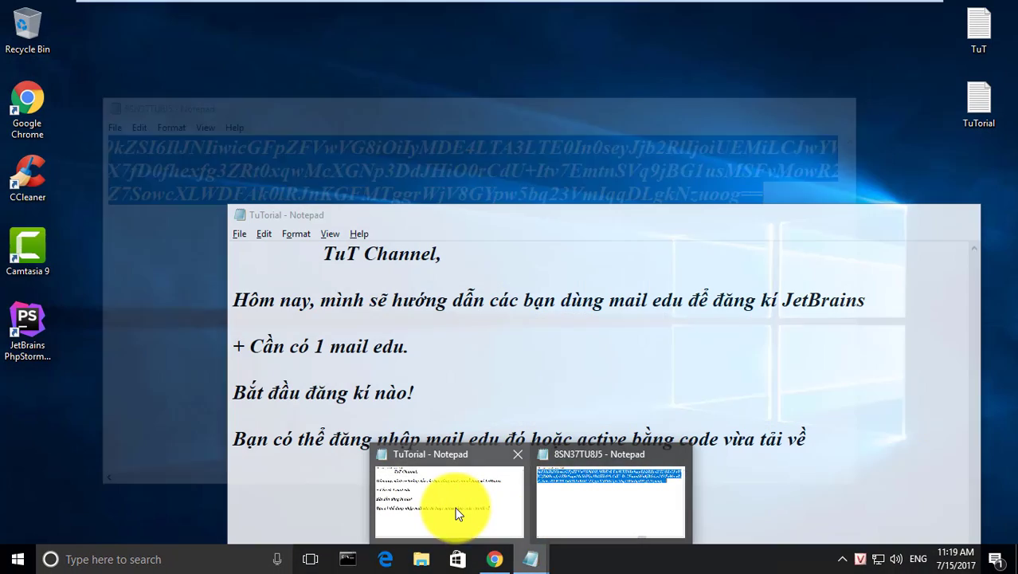
pyautogui.click(458, 514)
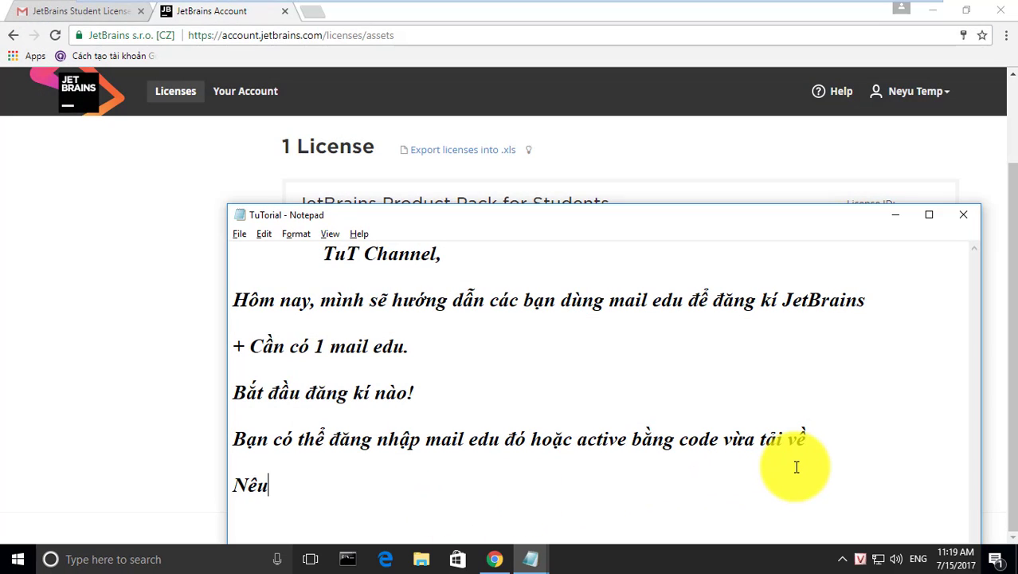
pyautogui.write('hay thì Like và Subscribe kênh của mình để cja')
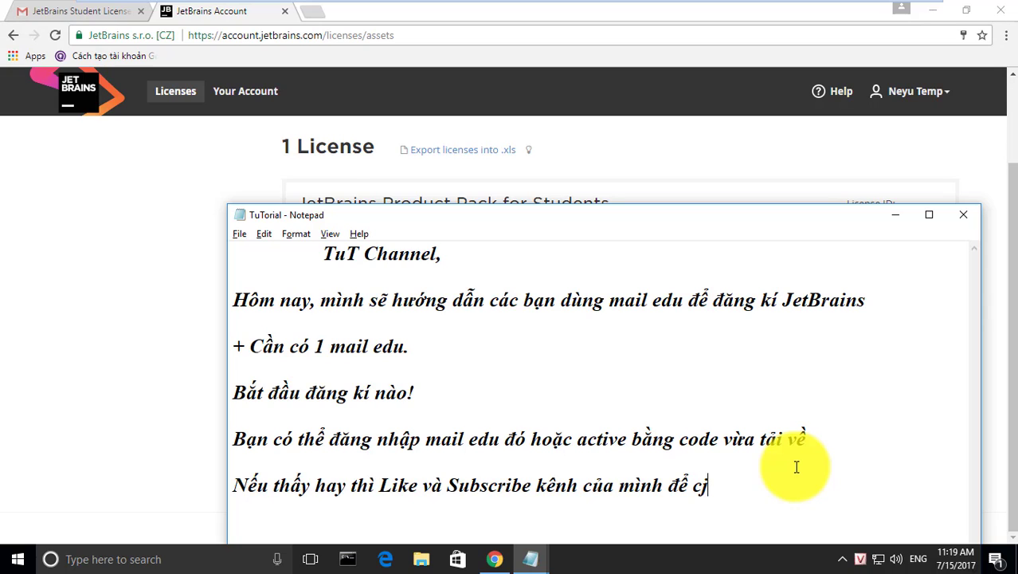